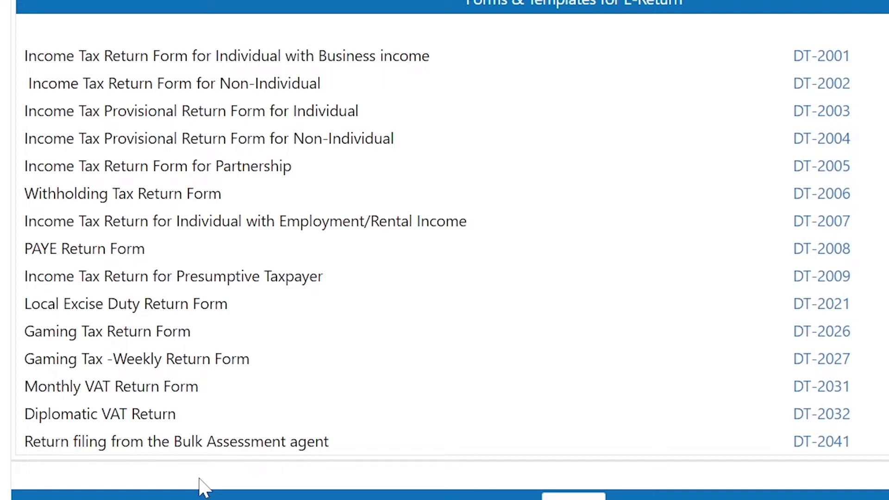
Download the DT-2031 Monthly VAT Return template and open Monthly_VAT_Return (15).xls in Excel.
drag(24, 386, 179, 386)
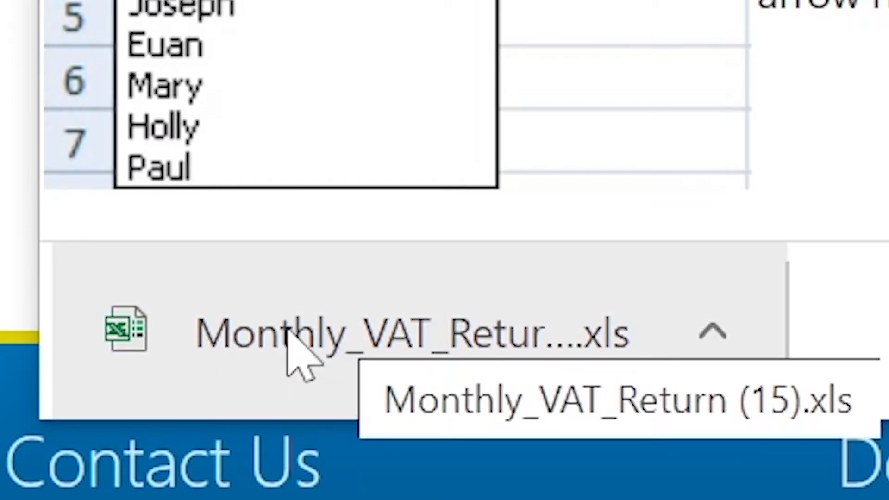
click(376, 293)
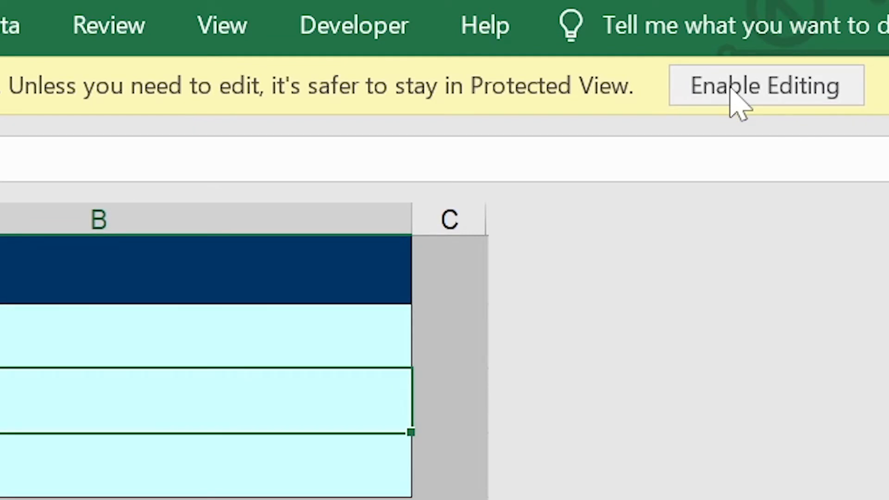
Turn off Protected View, enable the workbook's macros, and dismiss the cut-and-paste warning.
click(729, 87)
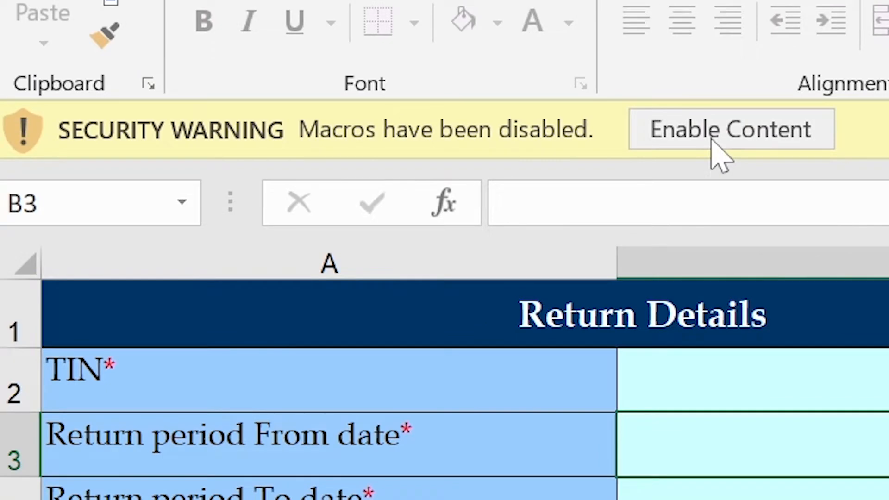
click(713, 134)
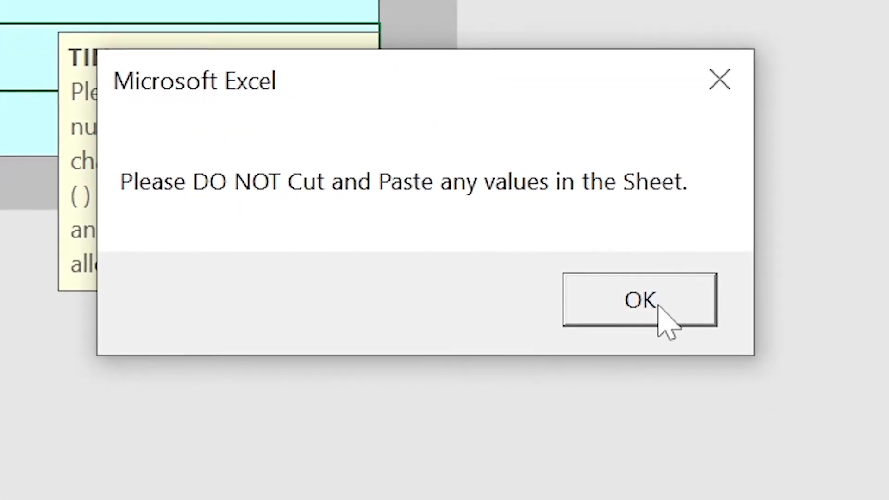
click(659, 306)
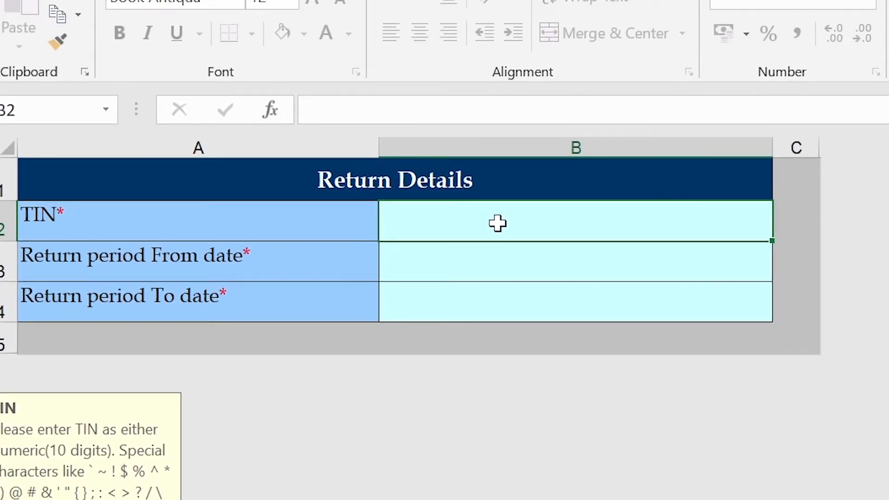
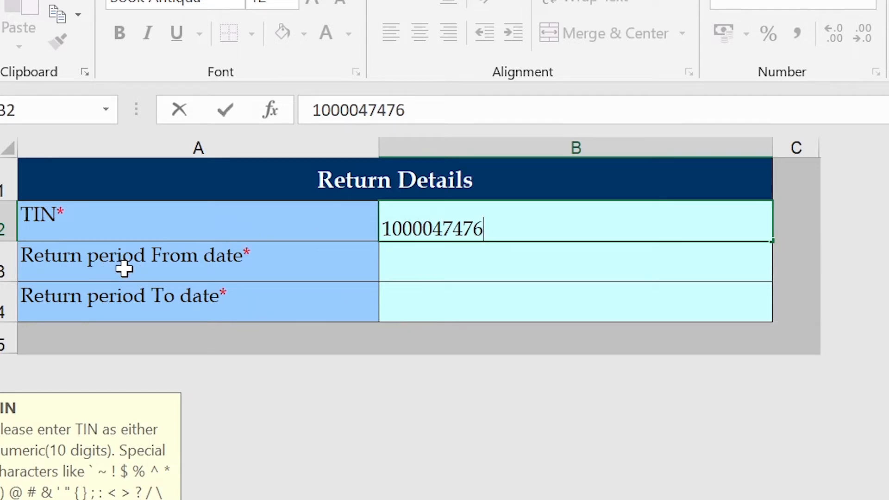
Enter the taxpayer's TIN in B2, with return period 01/01/2022 in B3 and 31/01/2022 in B4.
click(552, 259)
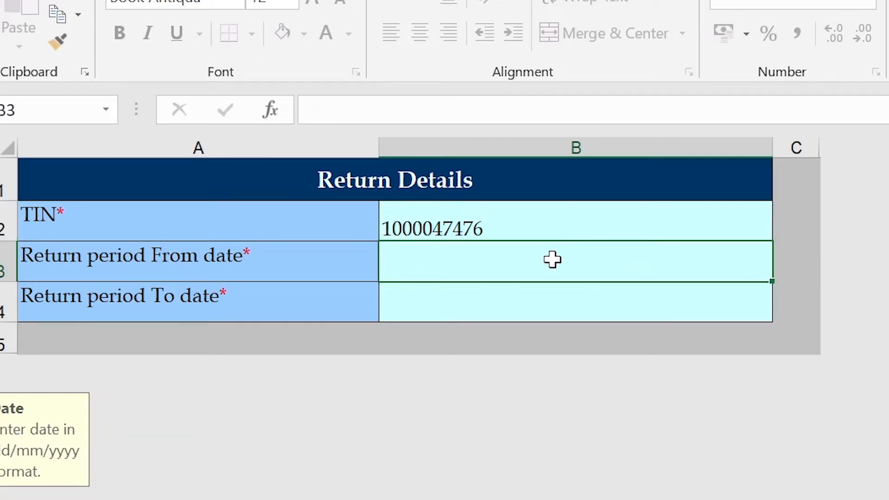
text(01)
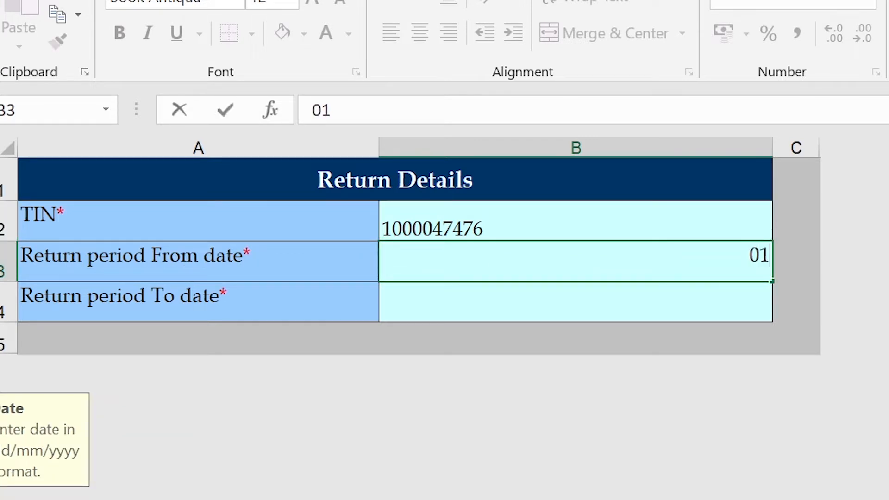
text(/01/2022)
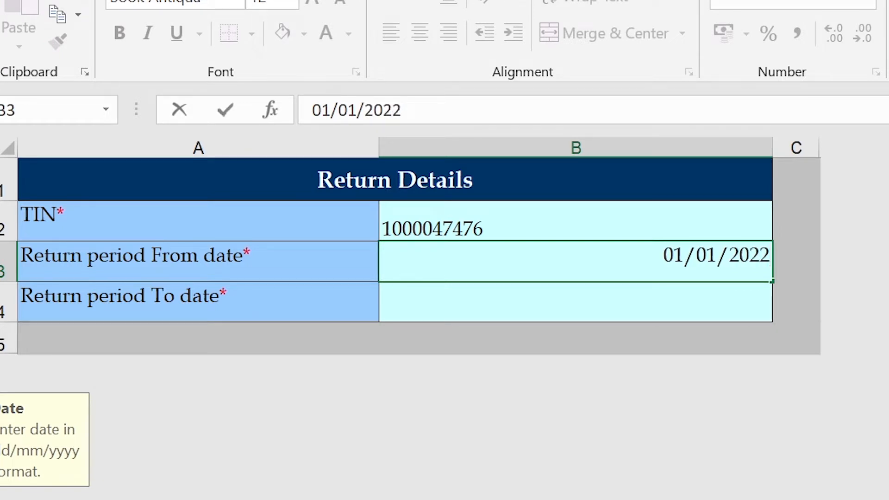
key(Return)
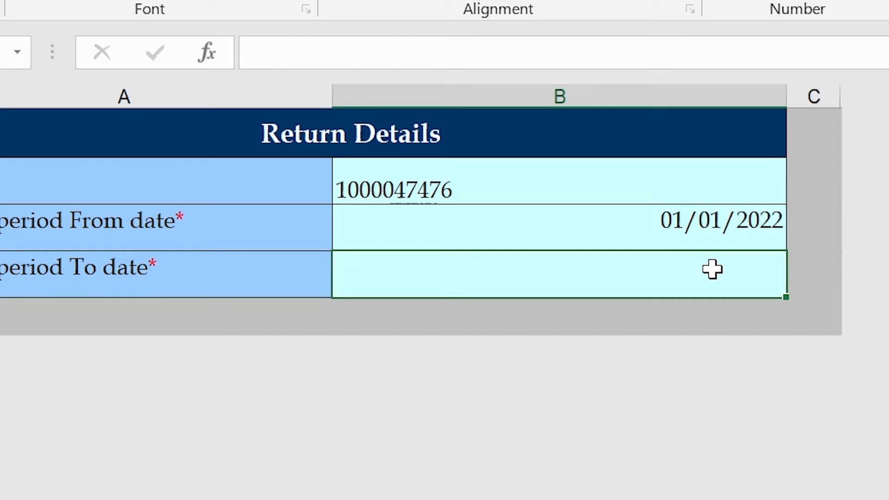
text(31/01)
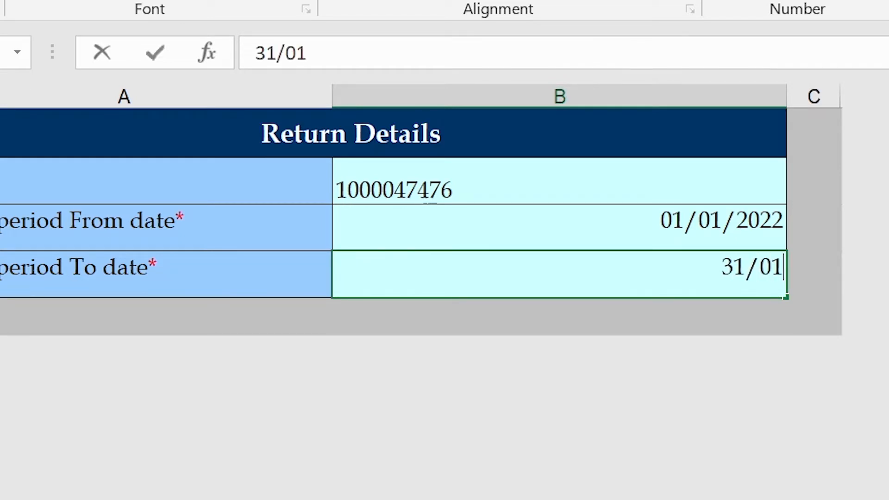
text(/2022)
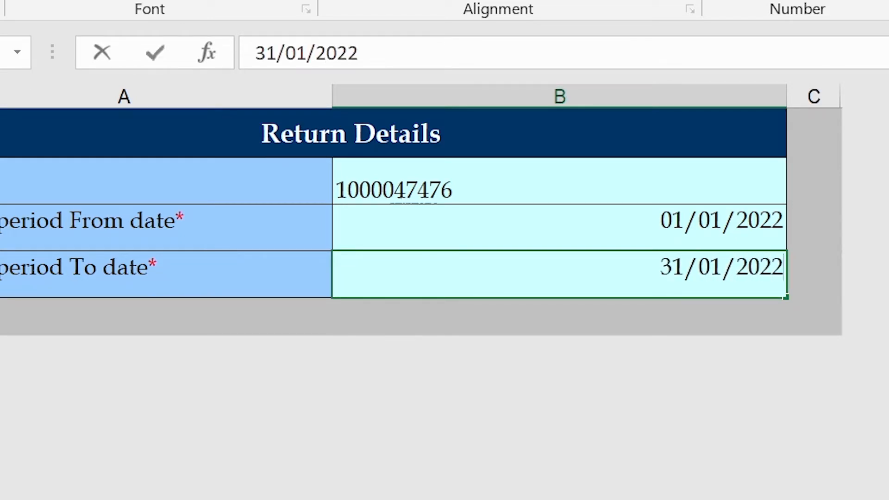
click(740, 229)
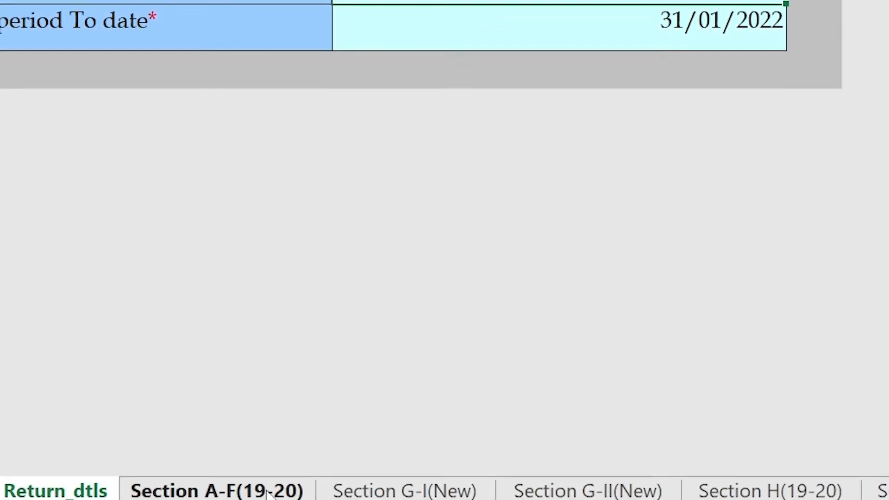
On the Section A-F(19-20) sheet, change Filing Status from ORIGINAL to AMENDED.
click(267, 419)
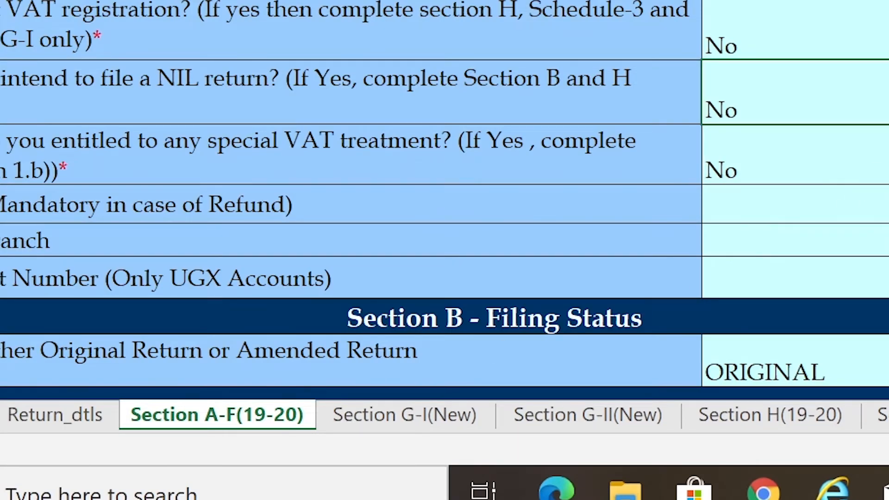
scroll(462, 139, down, 2)
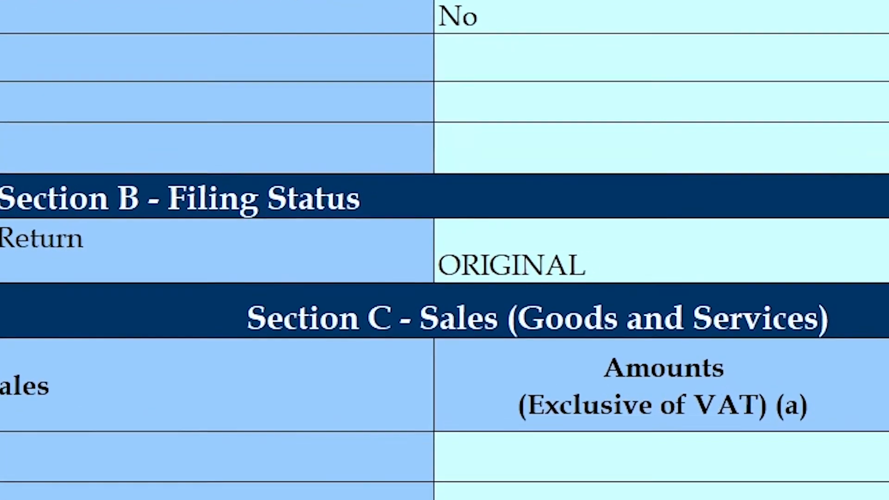
click(762, 252)
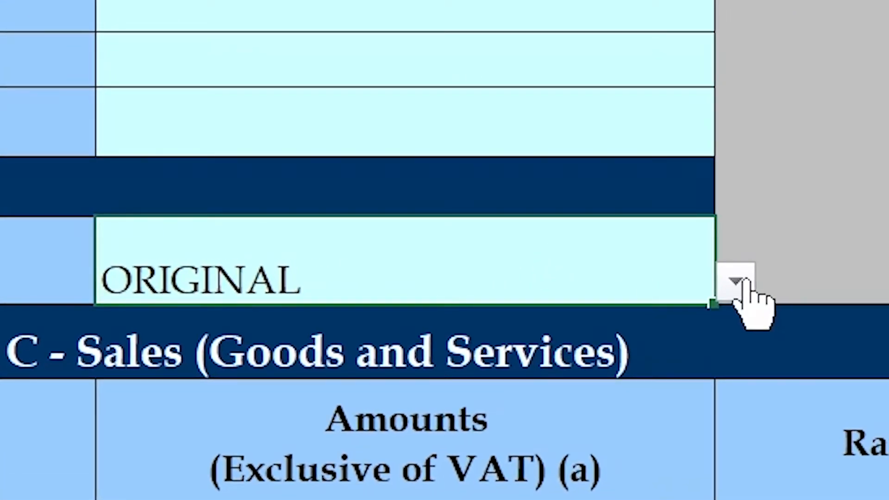
click(740, 281)
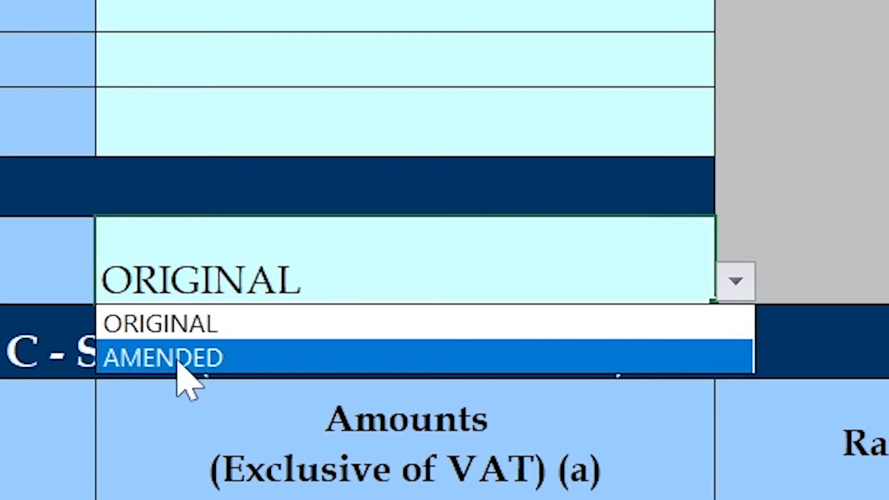
click(178, 363)
key(Return)
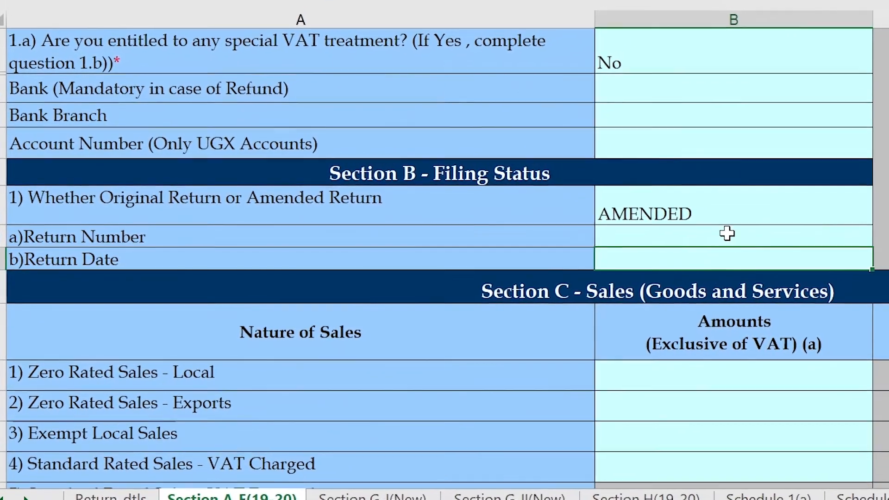
Select the Return Number and Return Date fields that now need filling.
click(758, 236)
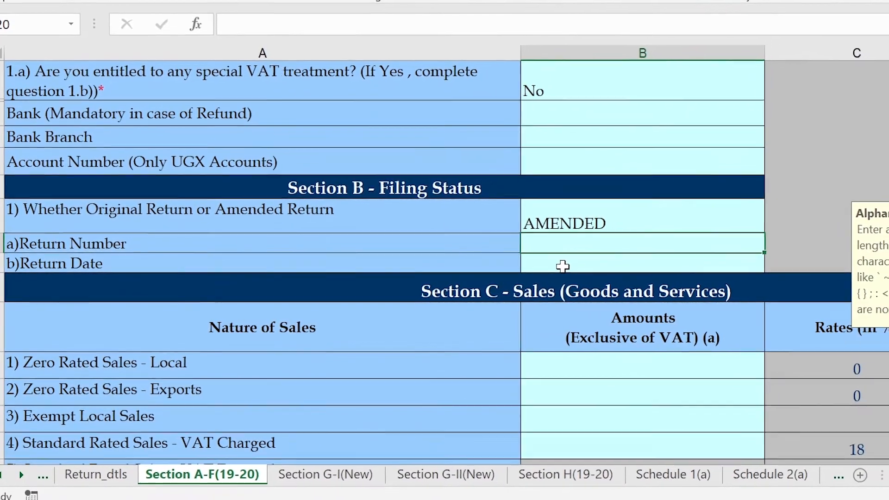
click(582, 264)
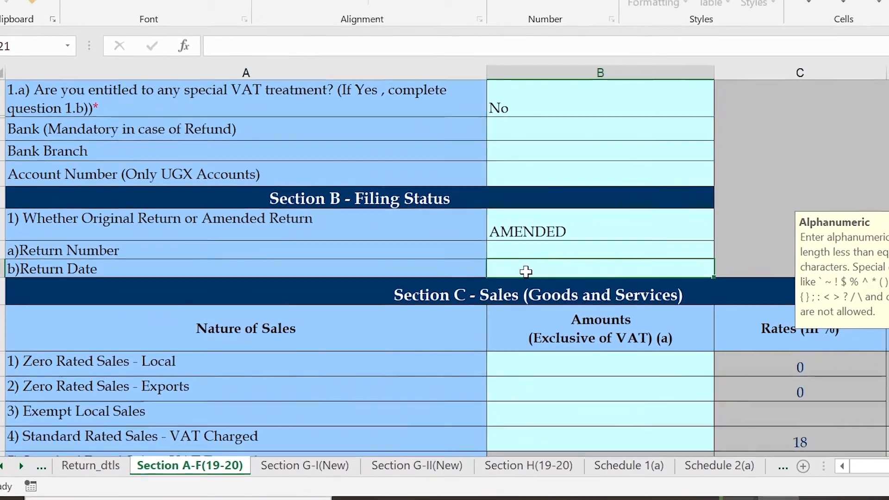
click(572, 246)
click(542, 270)
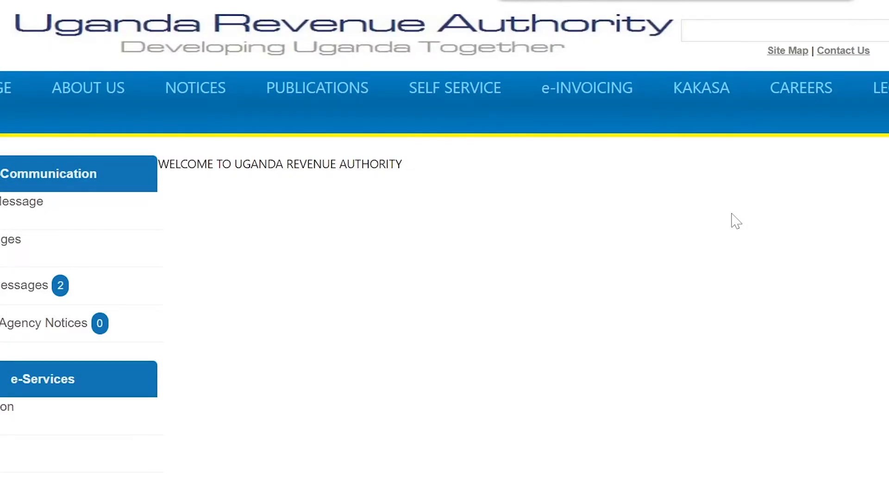
In the portal, go to e-Services and open E-Returns View History.
scroll(726, 214, down, 1)
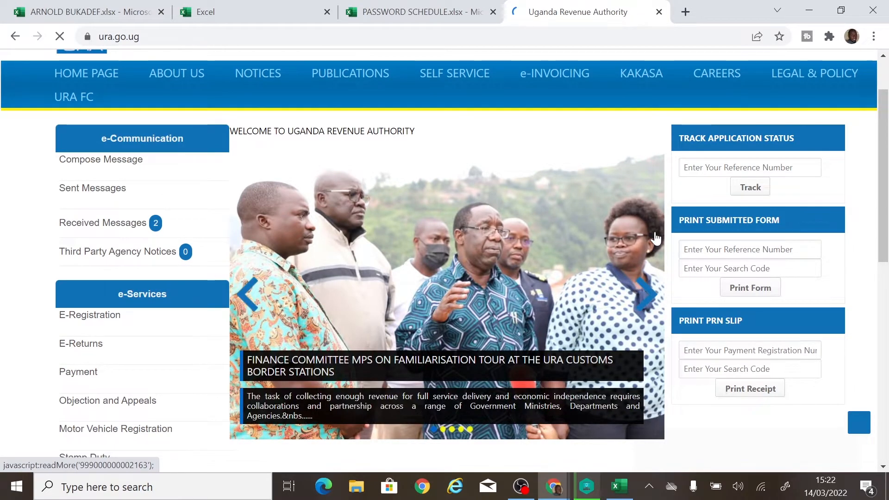
scroll(655, 238, down, 1)
scroll(655, 239, down, 2)
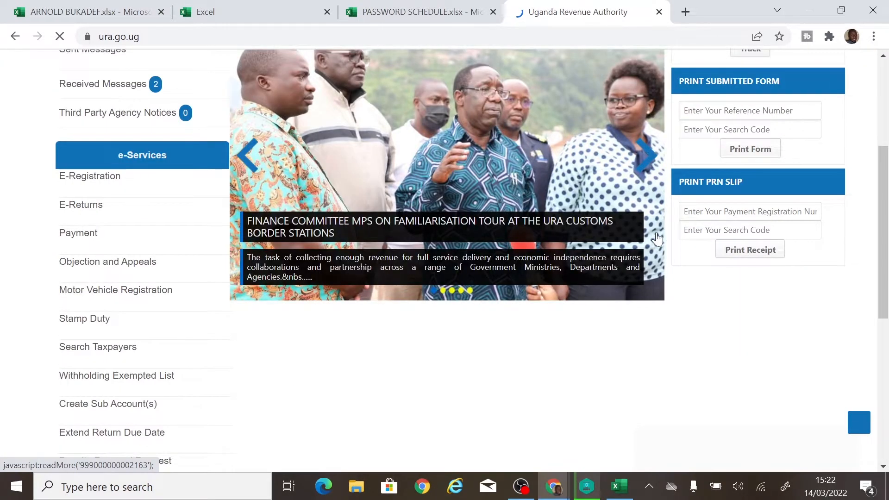
scroll(656, 238, down, 2)
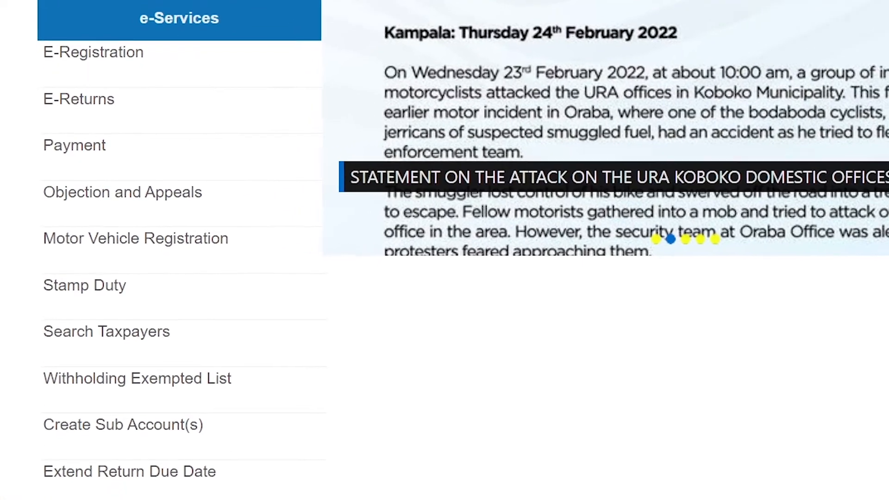
mouse_move(105, 98)
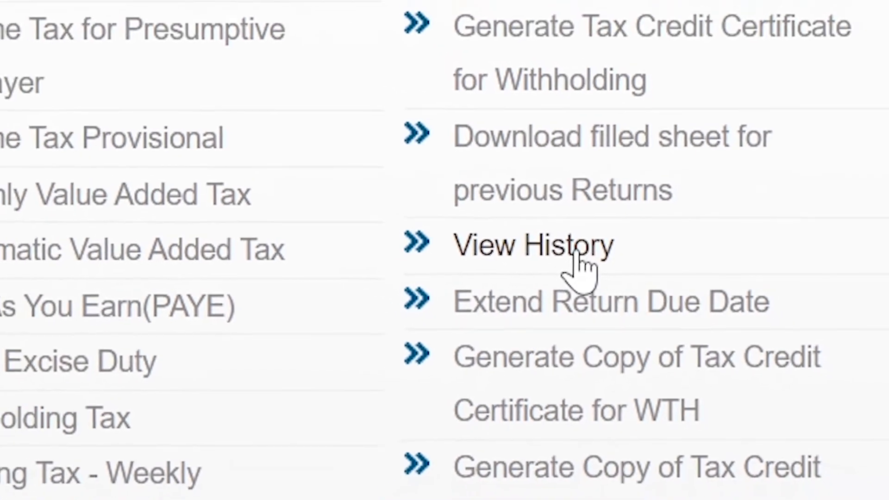
click(594, 268)
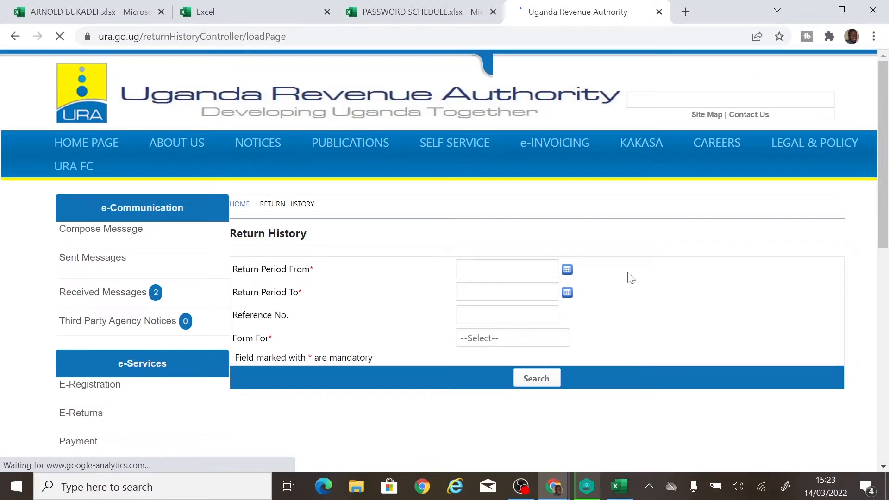
scroll(630, 277, down, 2)
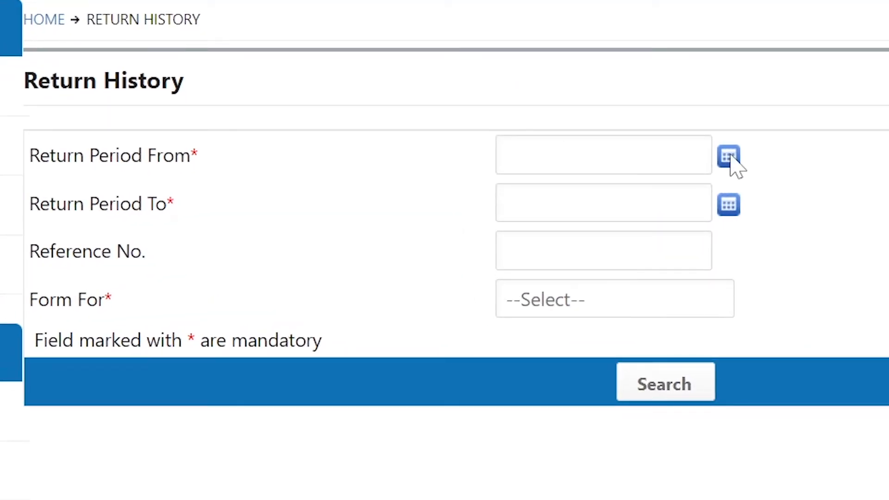
Set the return period from 01/01/2022 to 31/01/2022 using the calendar pickers.
click(728, 158)
click(771, 209)
click(771, 209)
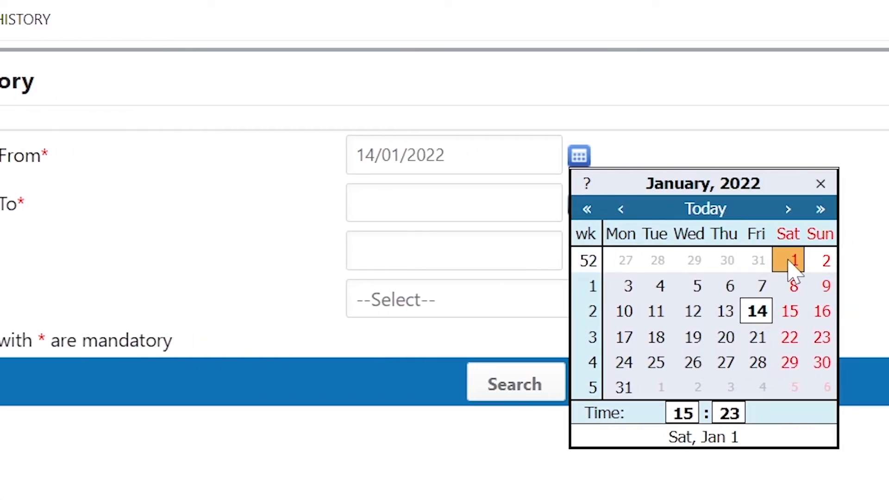
click(847, 257)
click(582, 209)
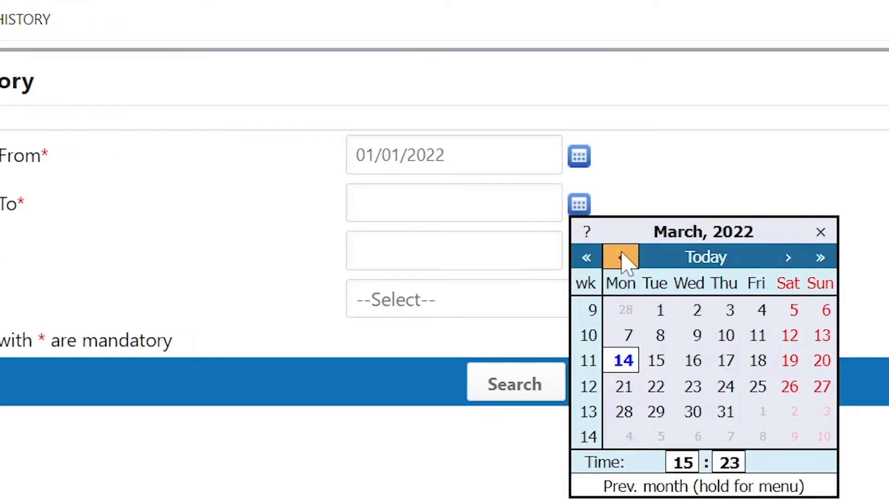
click(621, 257)
click(620, 257)
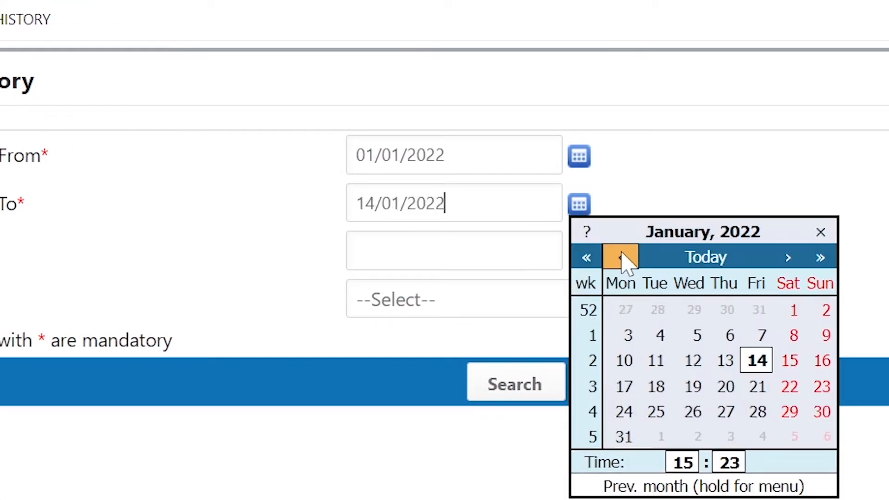
click(629, 438)
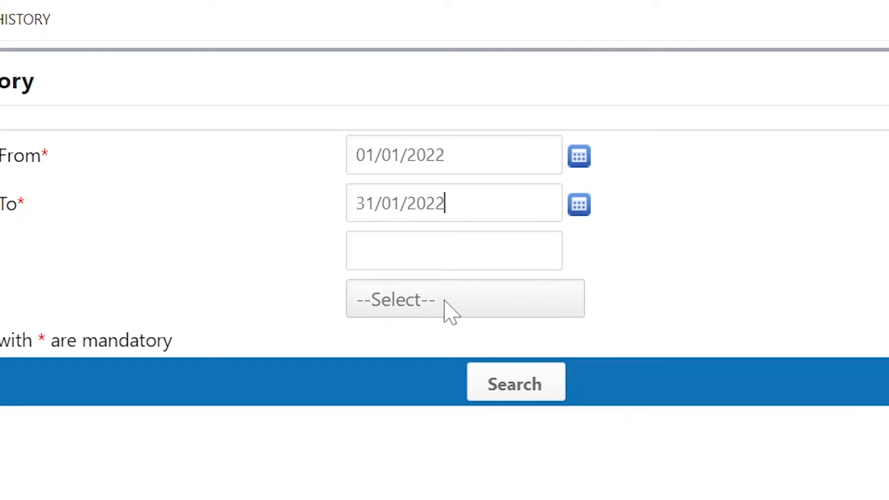
Choose Monthly VAT Return as the form and search the return history.
click(438, 310)
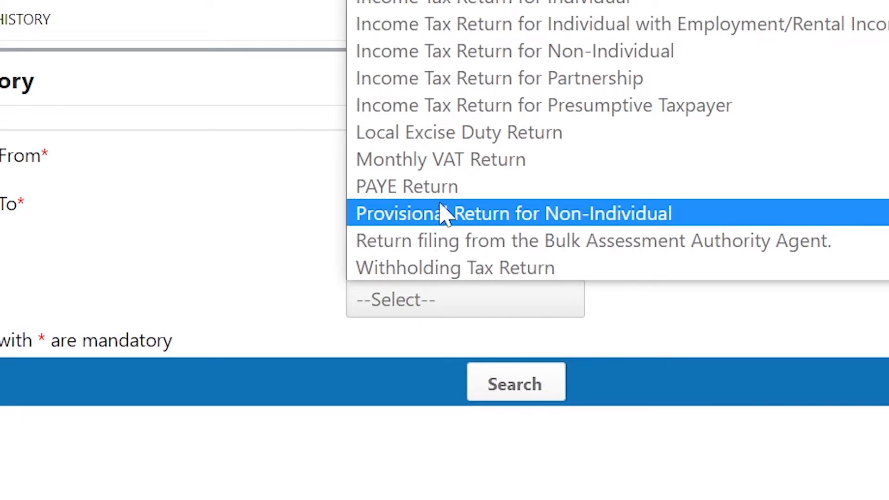
click(452, 163)
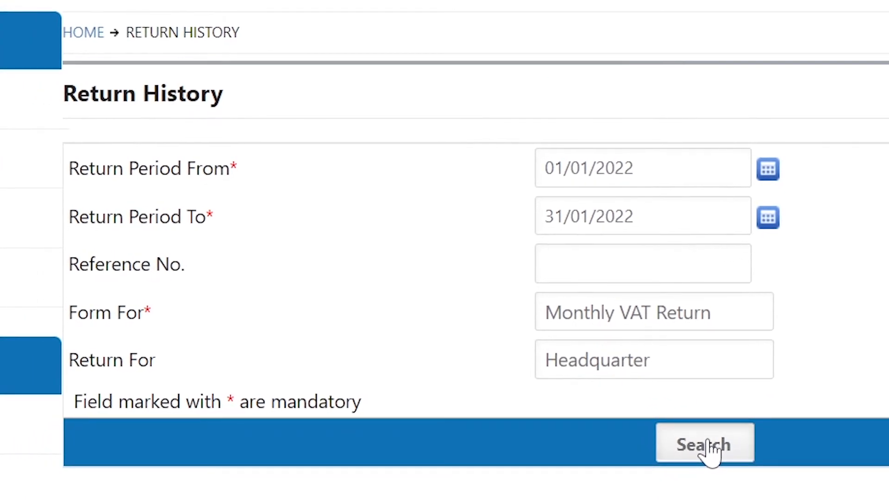
click(704, 444)
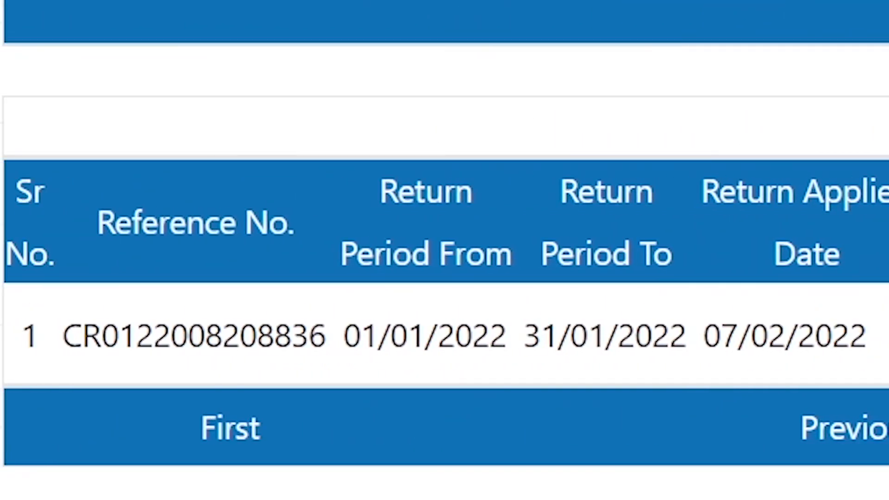
Select and copy the found return's reference number.
drag(62, 335, 325, 335)
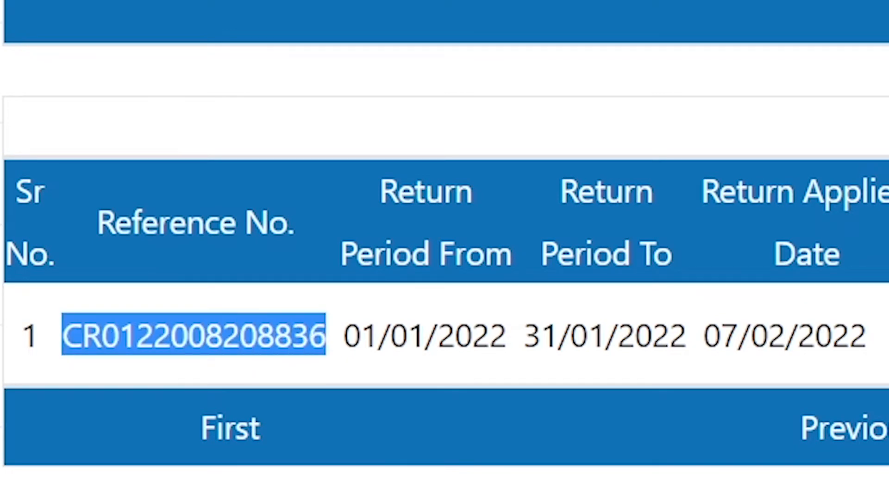
drag(704, 336, 832, 336)
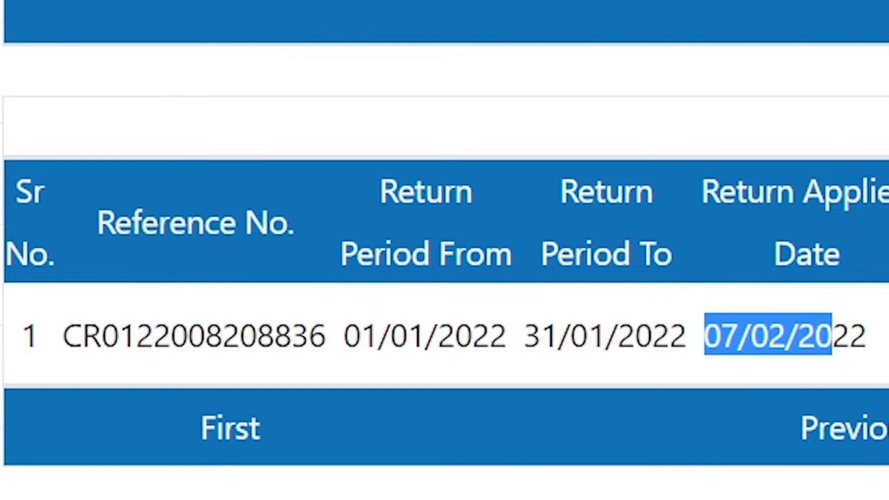
drag(832, 335, 865, 336)
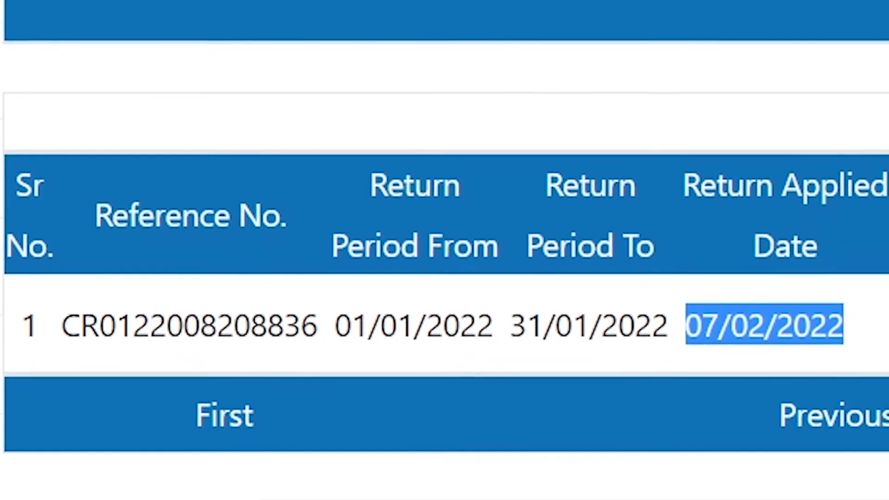
drag(78, 312, 161, 312)
drag(59, 313, 306, 313)
key(ctrl+c)
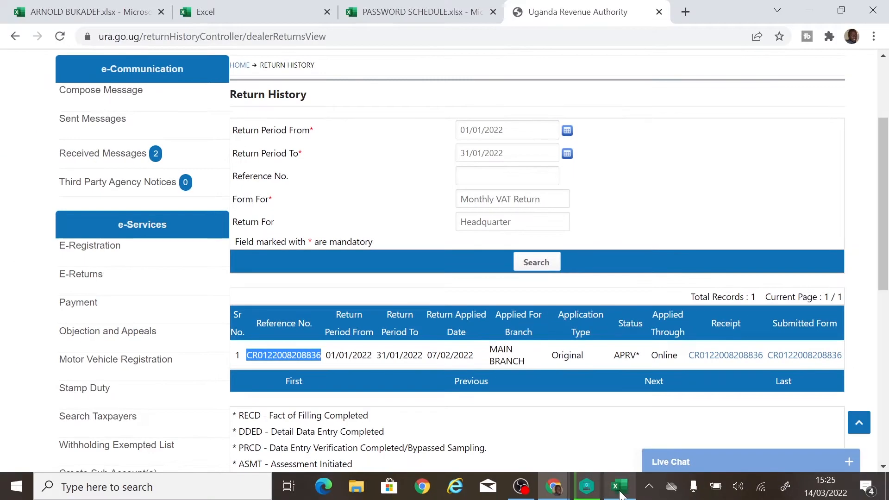
Paste the copied reference number into Return Number cell B20.
click(620, 494)
click(414, 279)
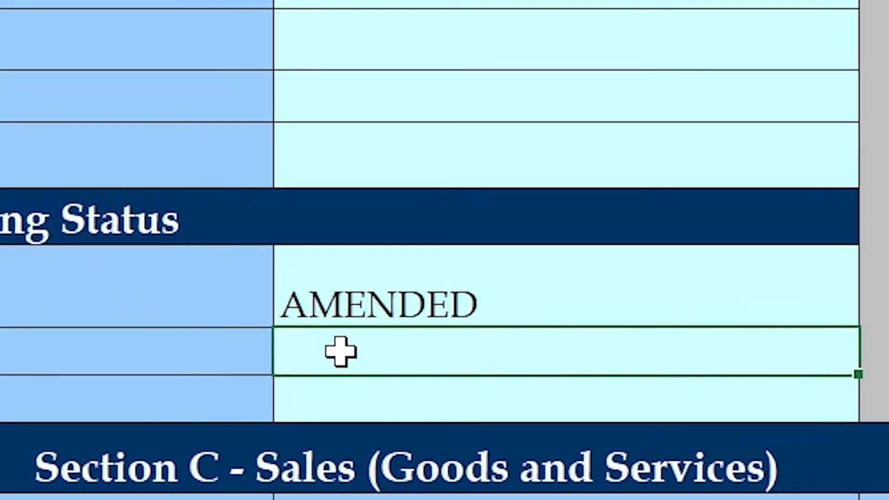
double_click(414, 279)
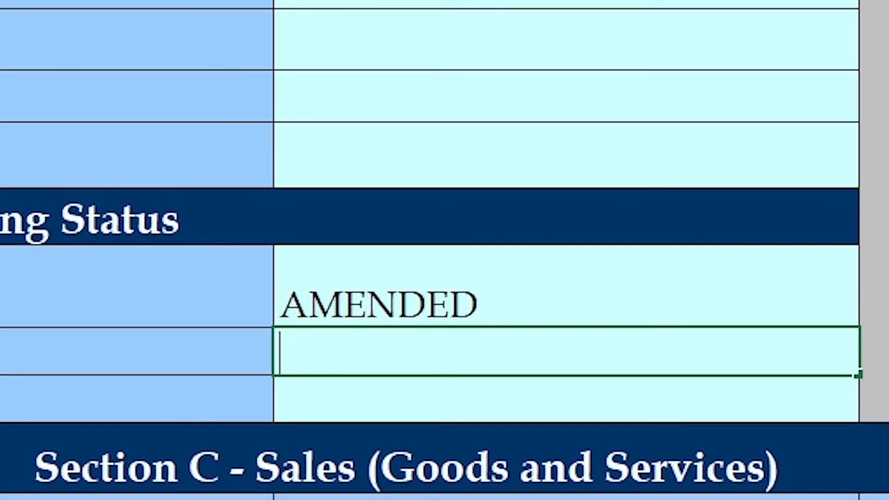
key(ctrl+v)
click(369, 406)
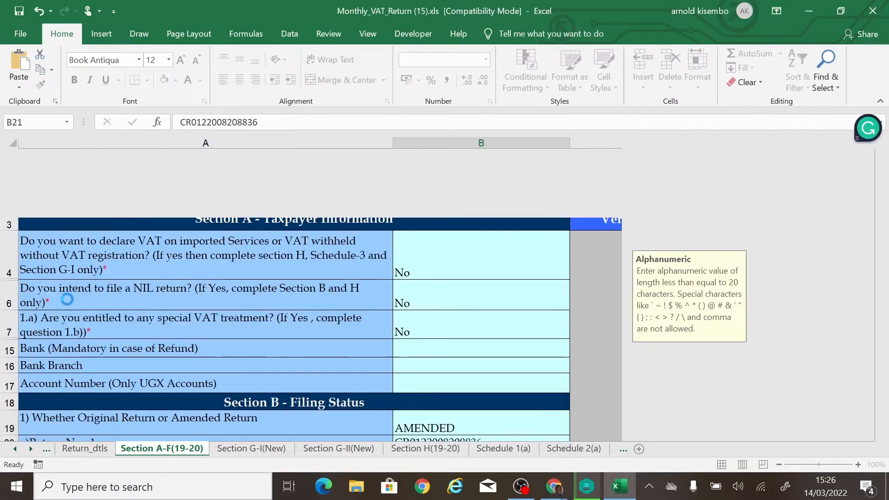
scroll(184, 311, down, 1)
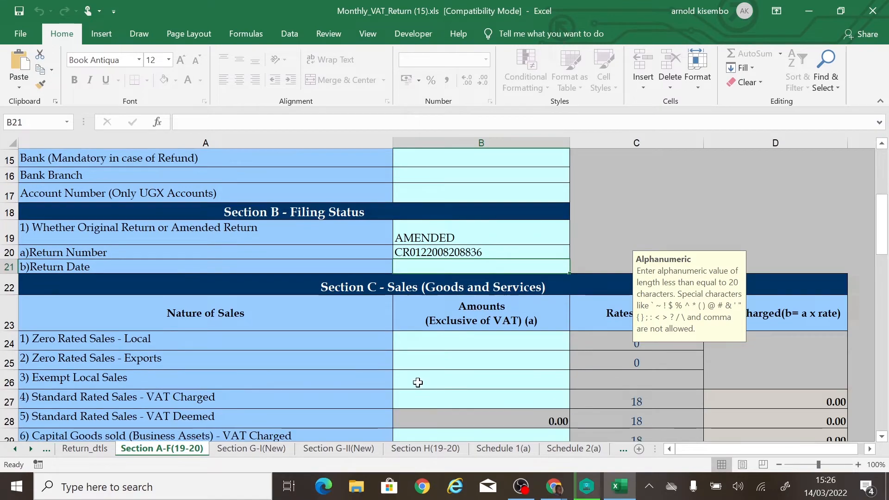
Back in the portal, select the return's applied date 07/02/2022.
mouse_move(551, 492)
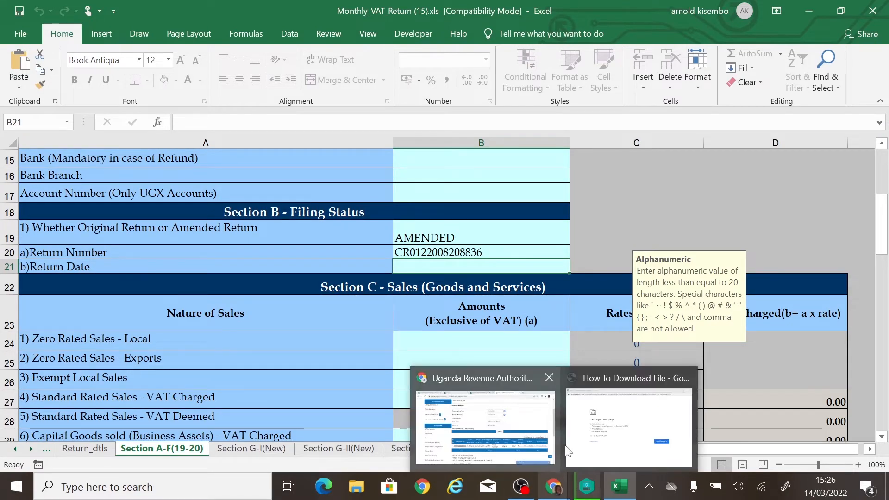
click(513, 440)
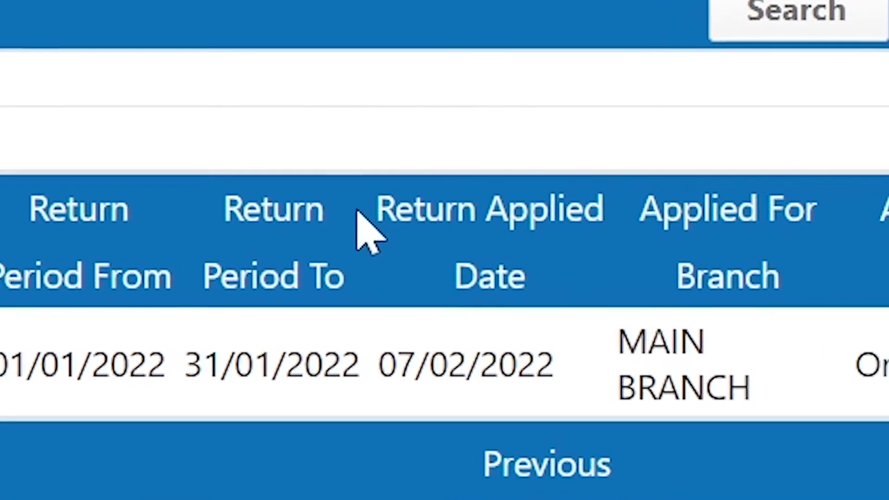
drag(619, 204, 586, 247)
click(468, 365)
drag(372, 365, 565, 366)
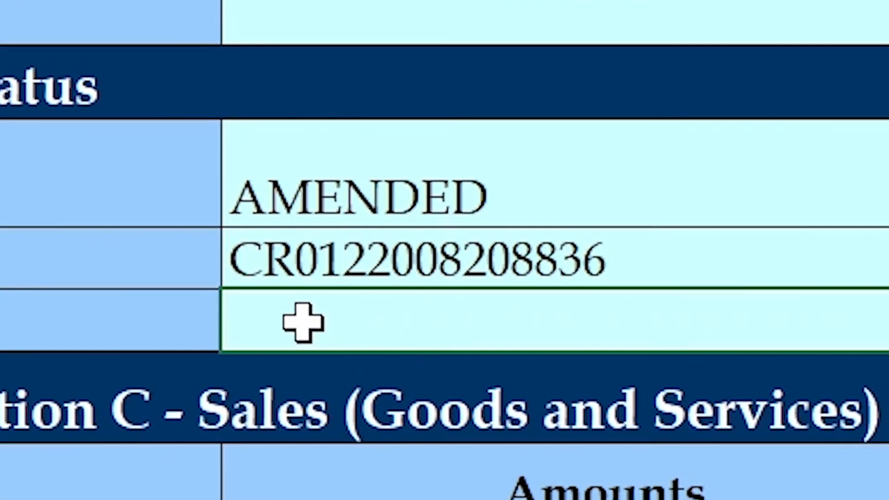
Enter 07/02/2022 in Return Date cell B21 and check the value.
double_click(303, 323)
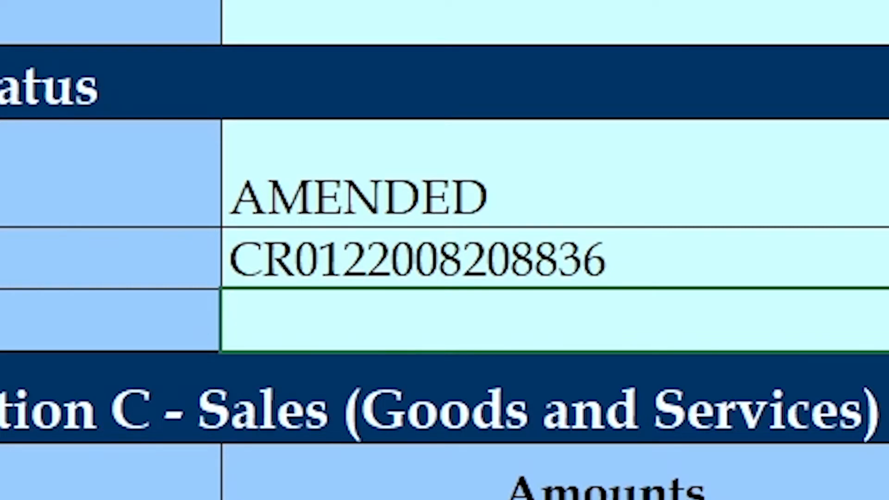
text(07/02/2022)
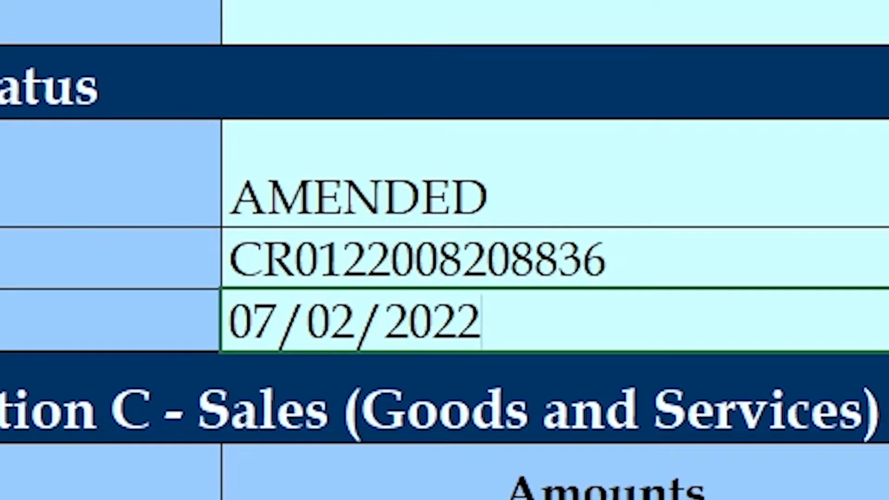
click(718, 262)
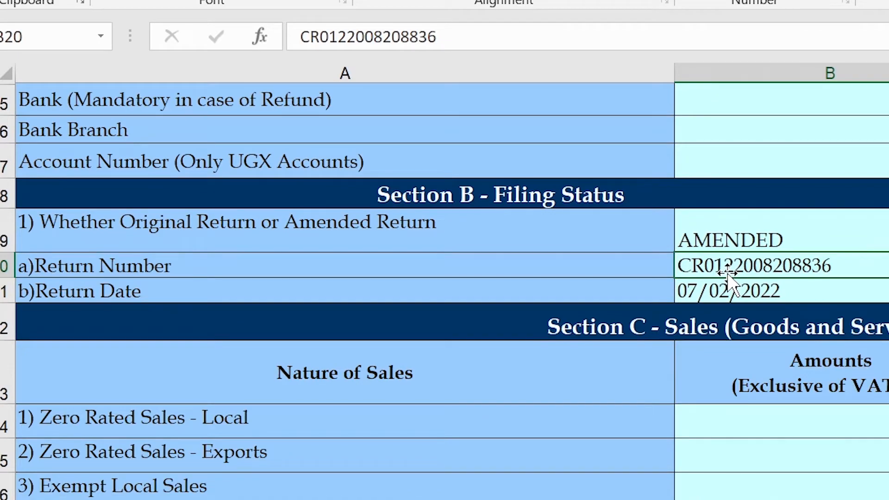
click(599, 302)
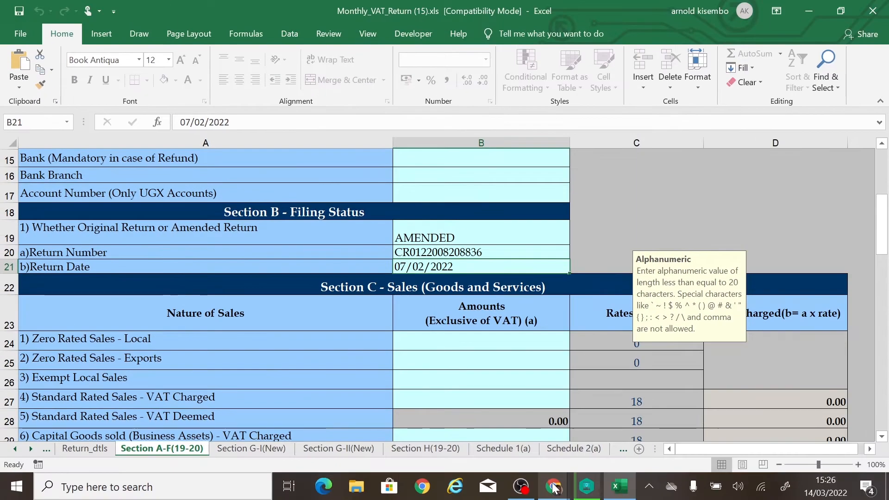
Open the downloaded e-Acknowledgement Receipt PDF and highlight its notice date 07/02/2022 and reference number.
mouse_move(553, 486)
click(506, 432)
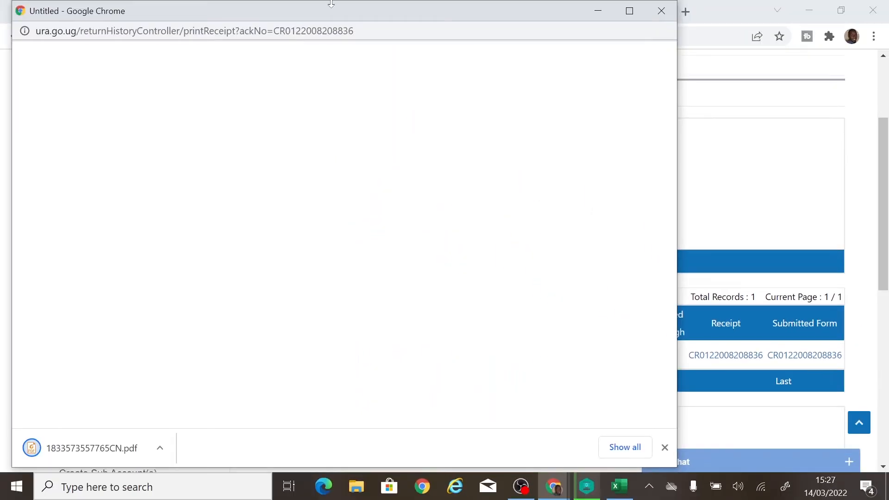
drag(331, 6, 323, 77)
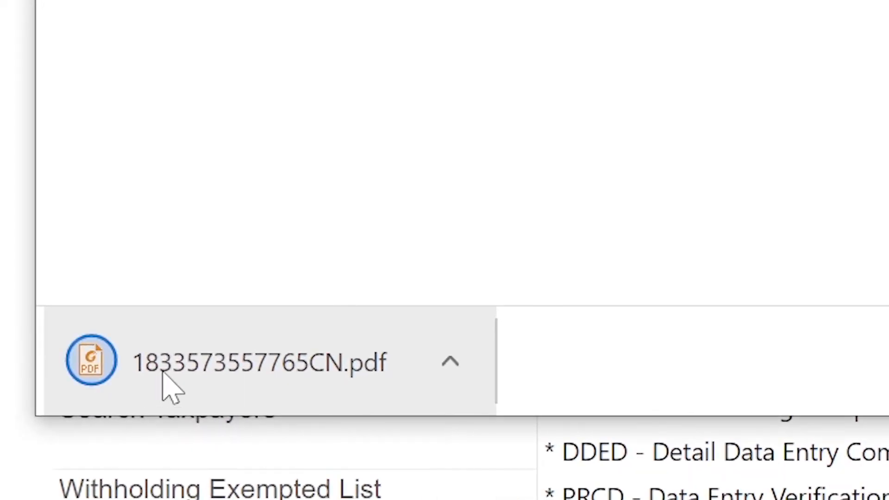
click(173, 370)
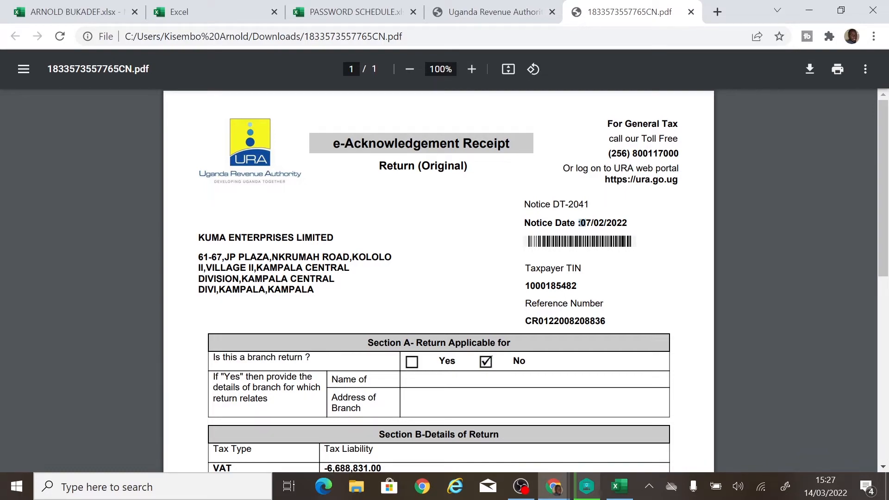
drag(579, 222, 627, 223)
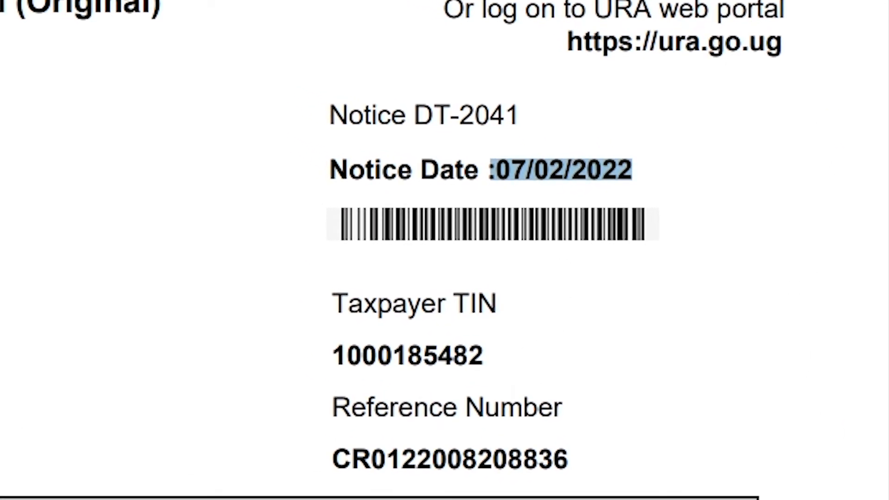
drag(333, 460, 569, 459)
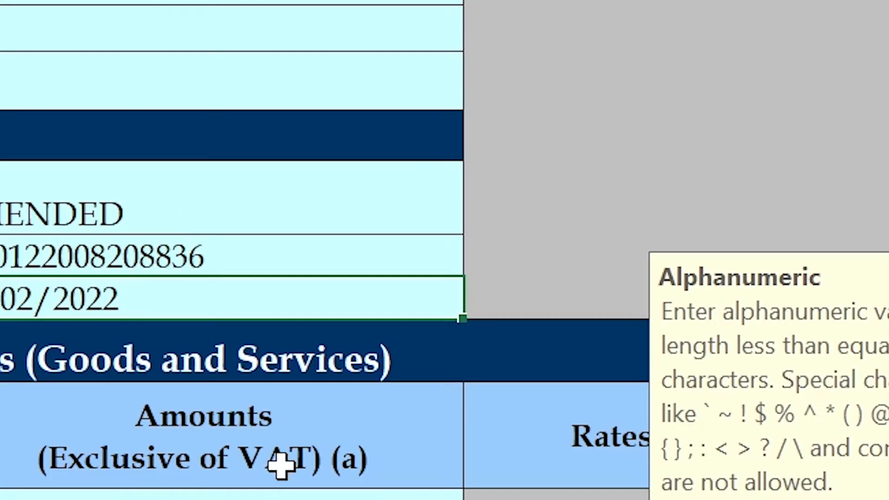
click(433, 404)
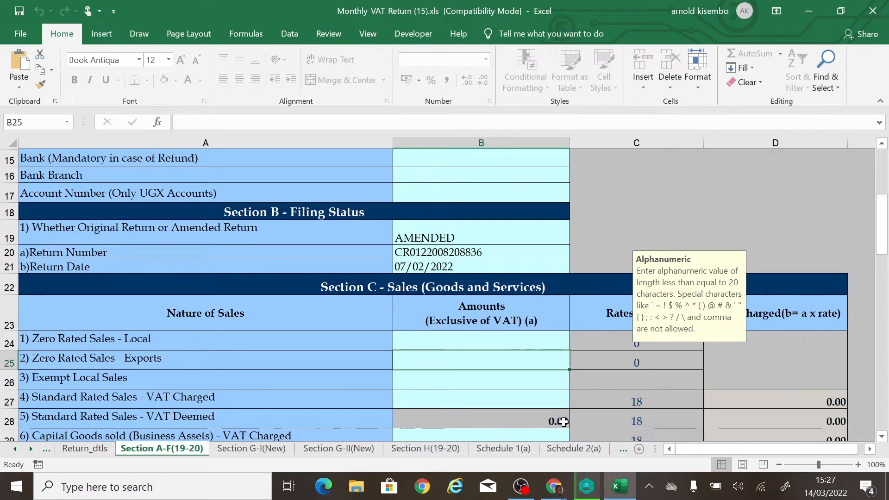
drag(765, 196, 764, 221)
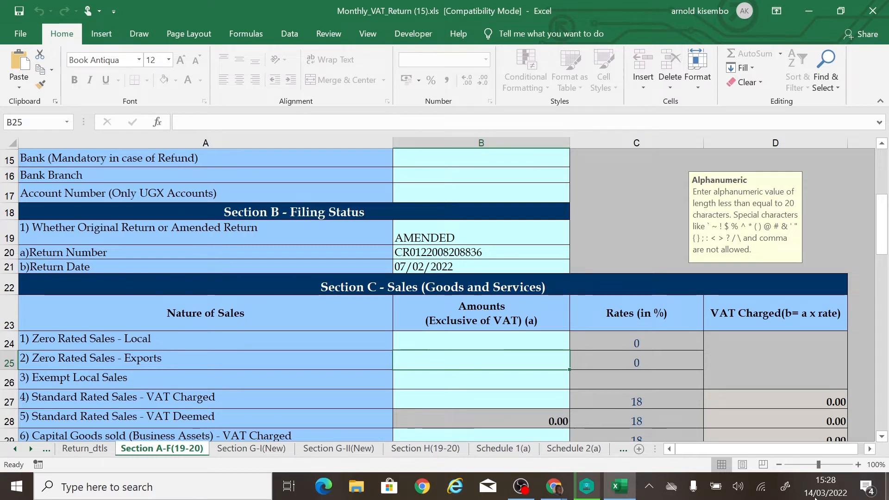
click(448, 237)
click(461, 252)
click(461, 268)
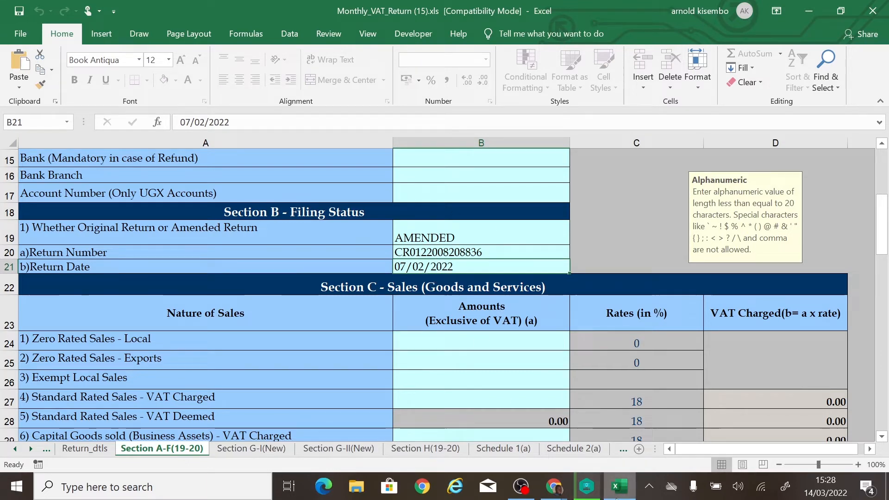
click(623, 450)
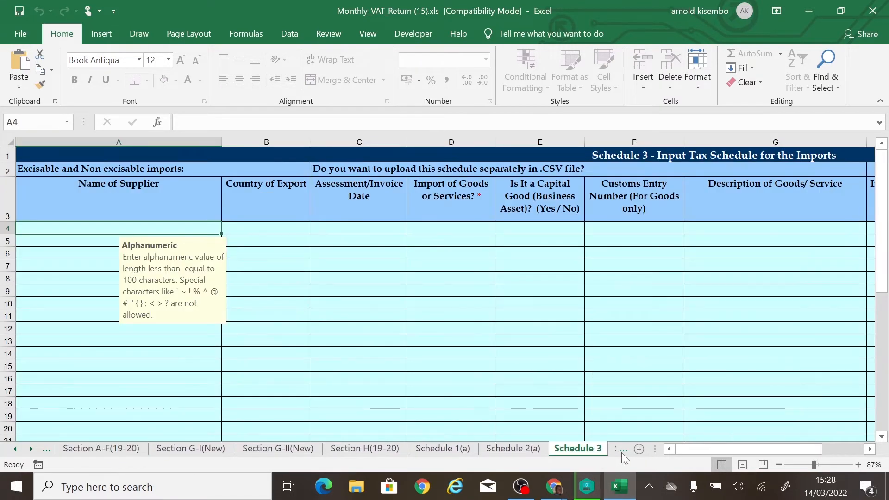
Validate the empty Schedule 4 Administrative Expenses sheet and decline generating an upload file.
click(623, 449)
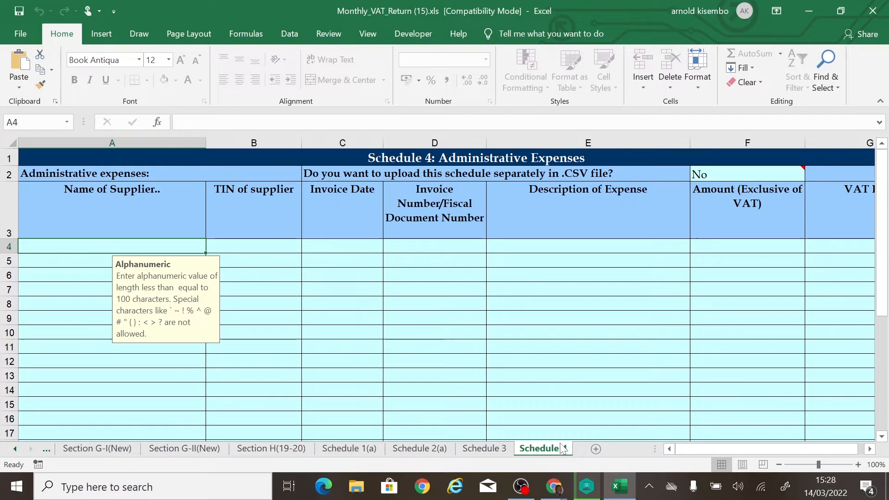
scroll(601, 340, down, 2)
scroll(601, 339, up, 2)
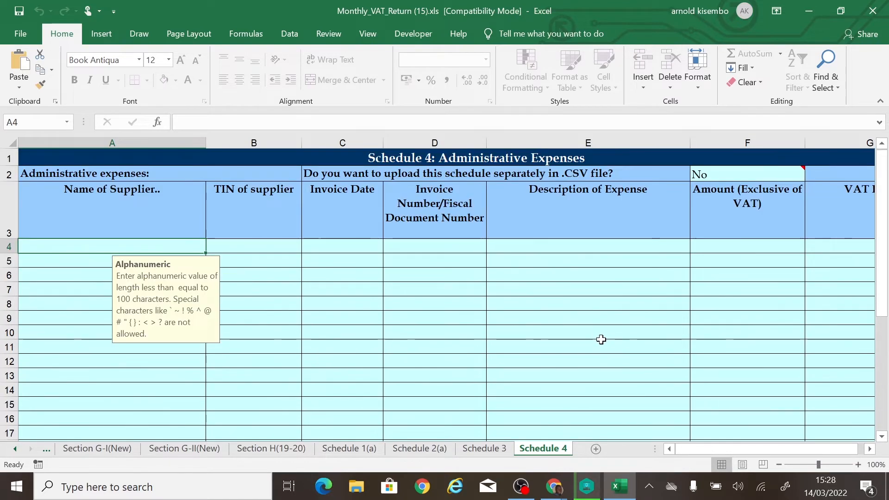
scroll(599, 337, down, 7)
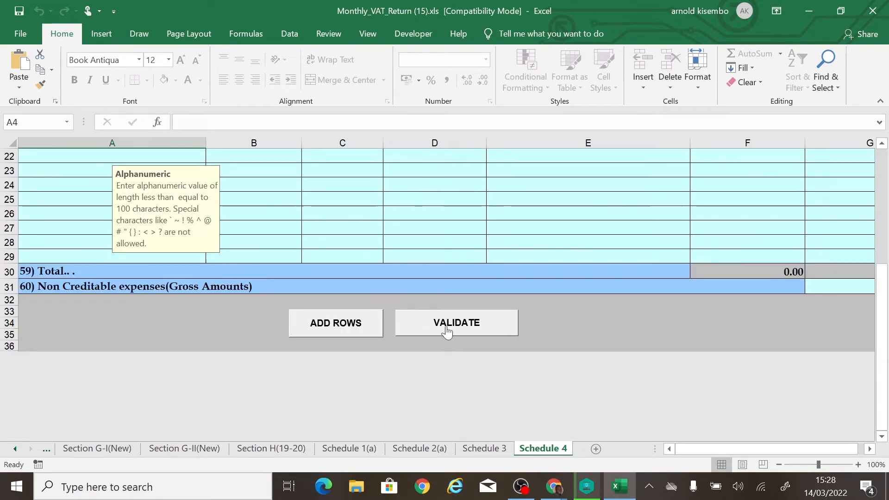
click(452, 327)
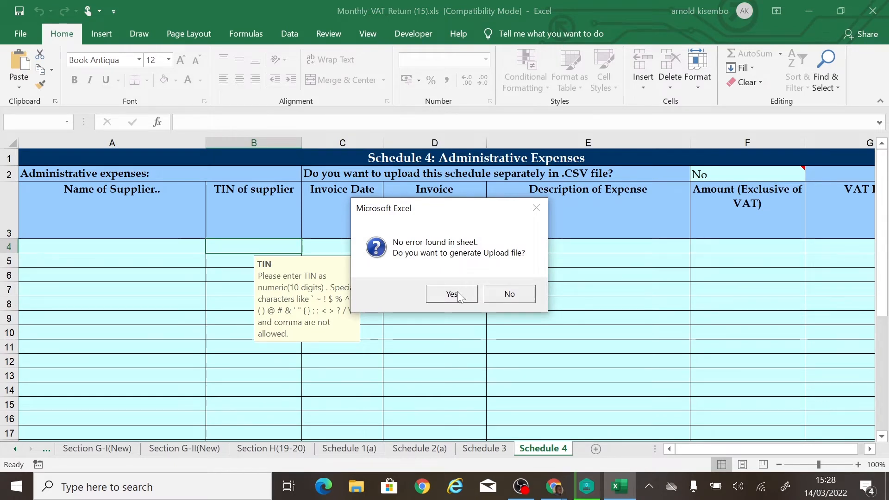
click(509, 294)
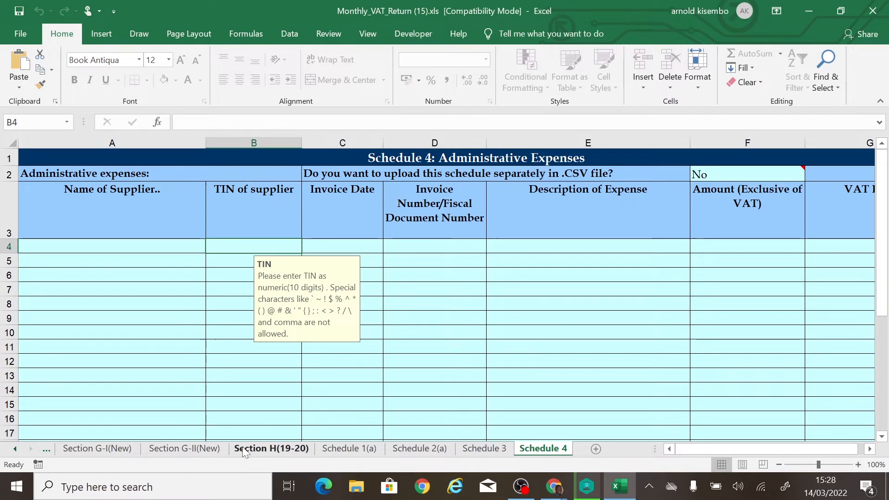
click(330, 373)
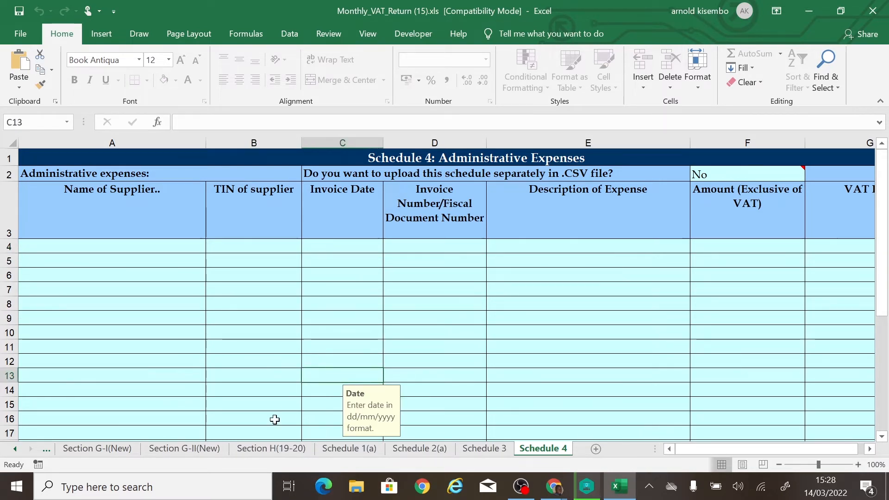
click(279, 449)
Review the entry rules for invoice number and purchaser name cells on Schedule 1(a).
click(347, 449)
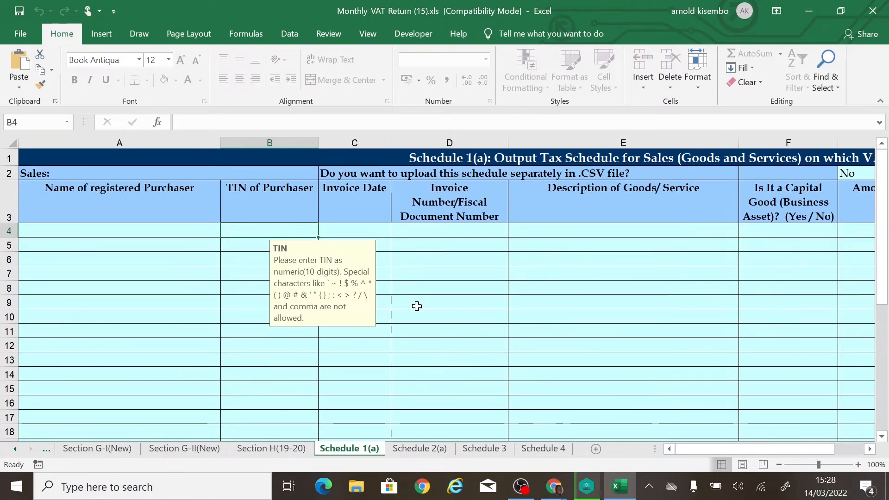
click(440, 291)
scroll(418, 311, down, 4)
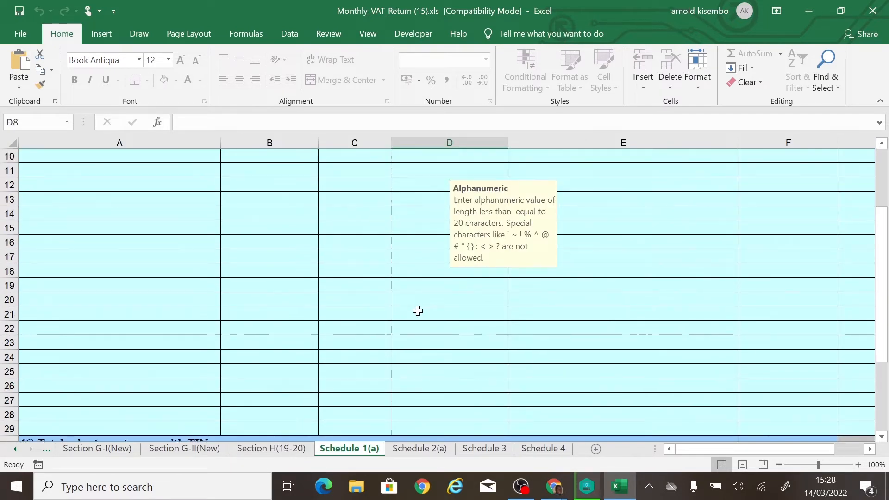
scroll(417, 310, up, 4)
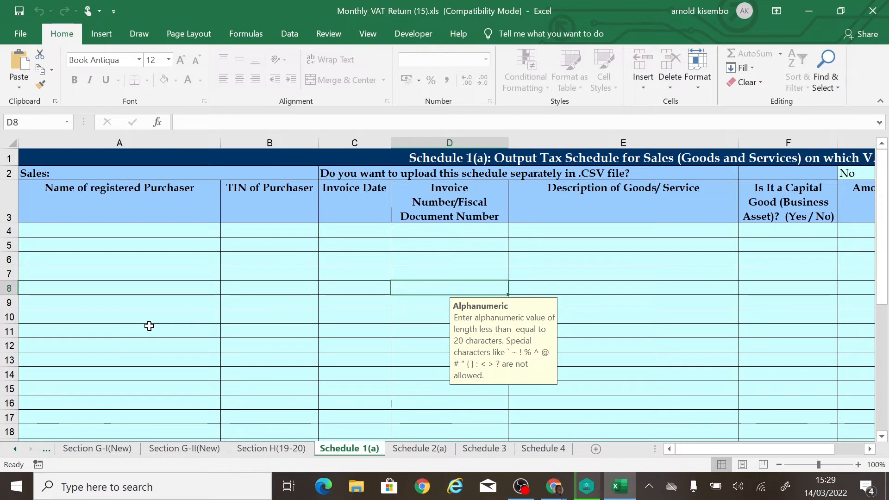
click(238, 314)
click(262, 274)
click(124, 284)
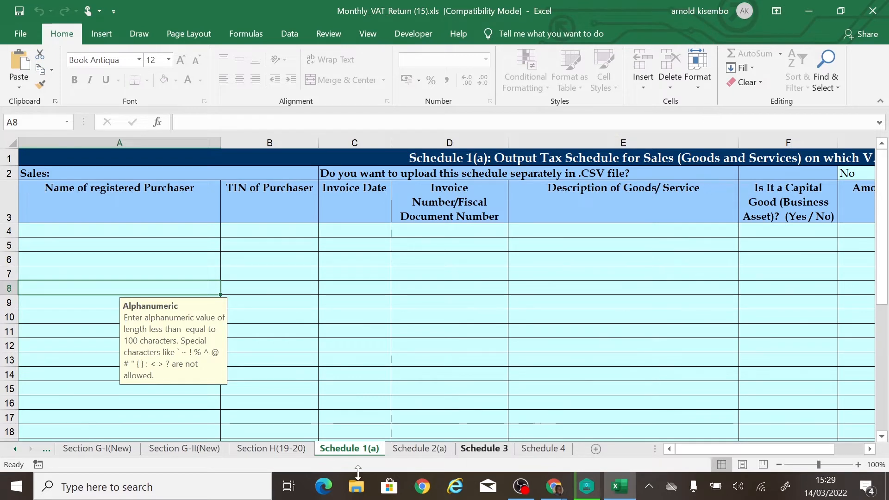
Go back to Section A-F(19-20) and check the AMENDED filing status in cell B19.
click(76, 450)
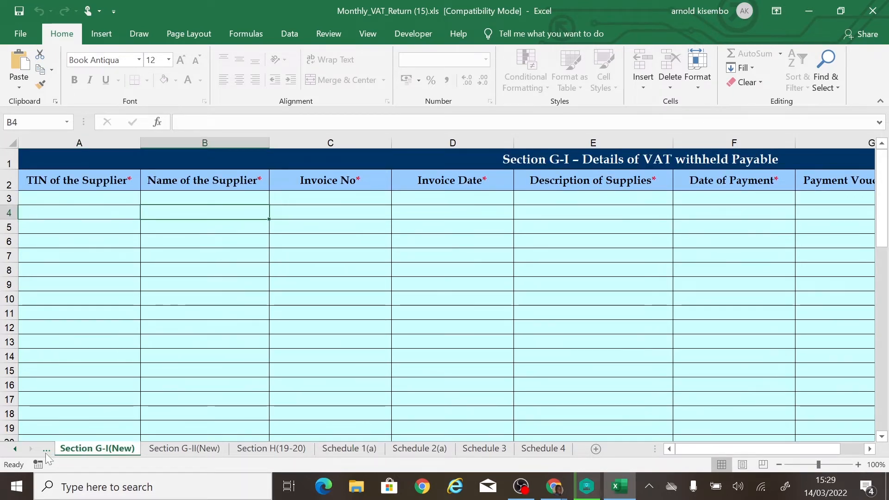
click(46, 450)
click(48, 450)
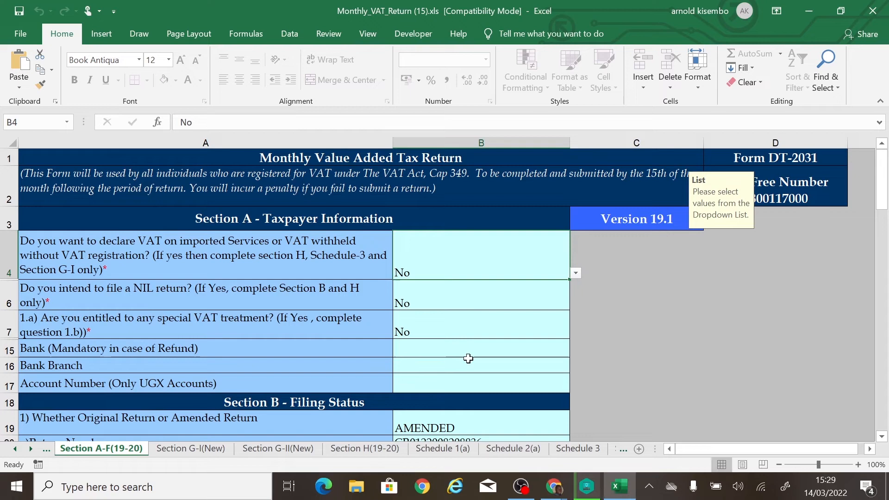
scroll(467, 358, down, 2)
click(449, 266)
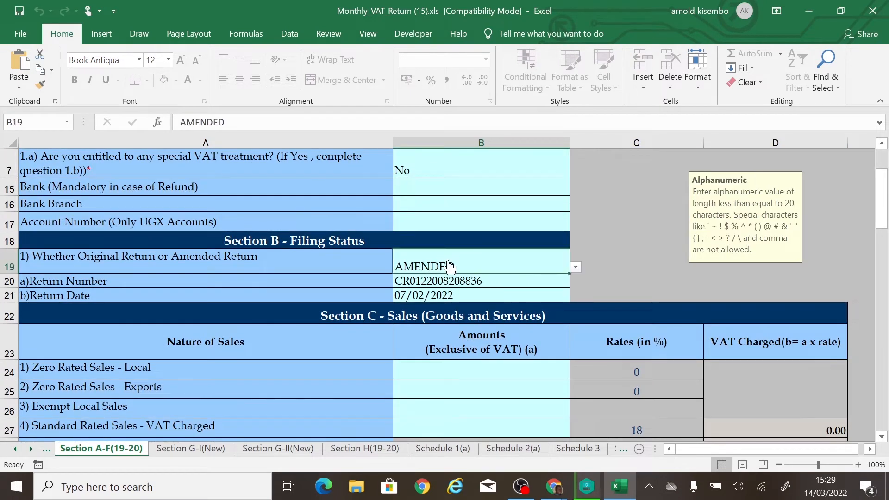
click(515, 282)
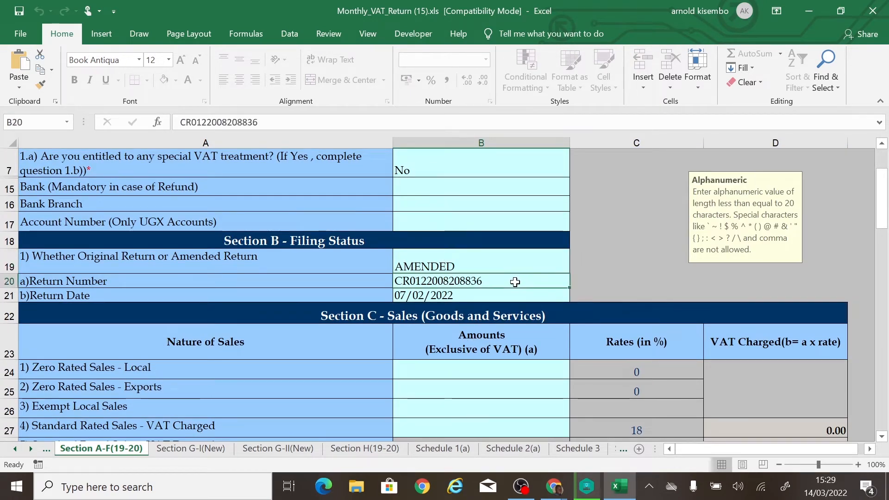
click(510, 296)
click(510, 280)
click(498, 294)
click(503, 279)
click(499, 295)
click(500, 279)
click(495, 294)
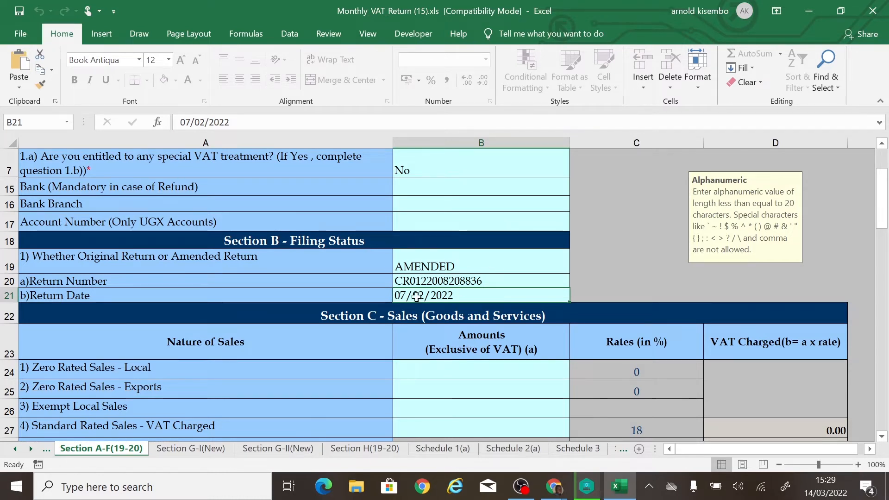
click(442, 259)
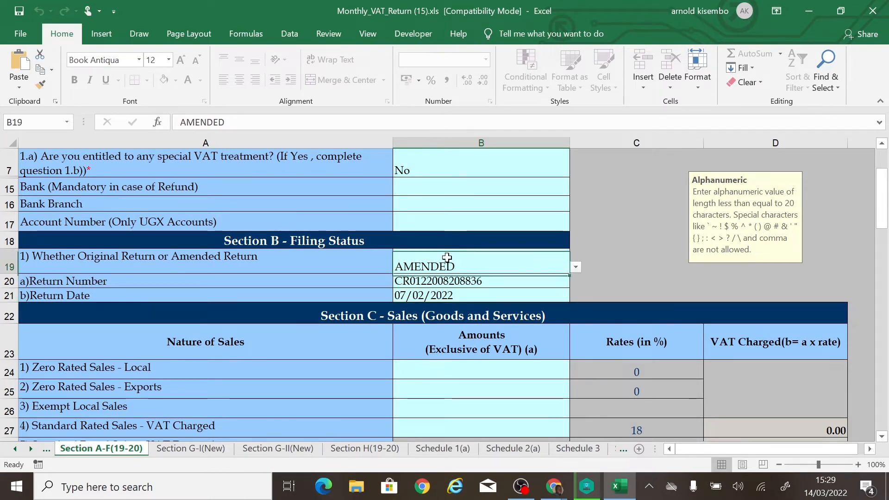
click(575, 268)
click(576, 268)
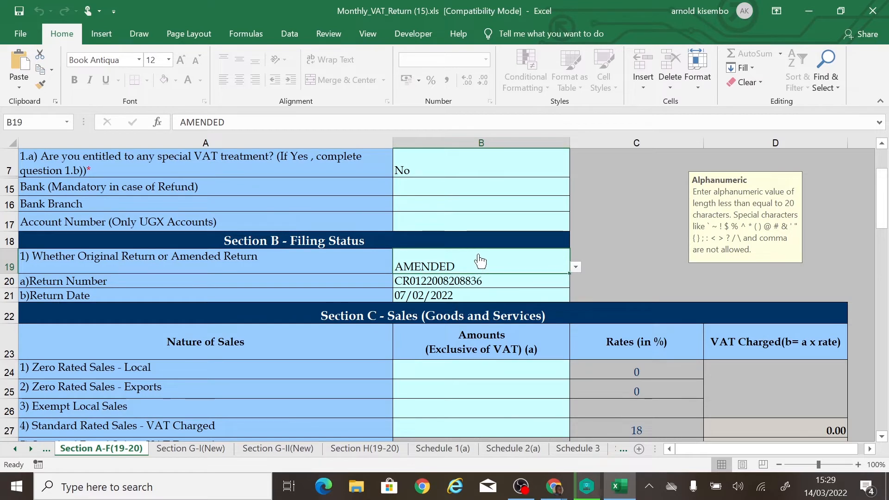
click(417, 282)
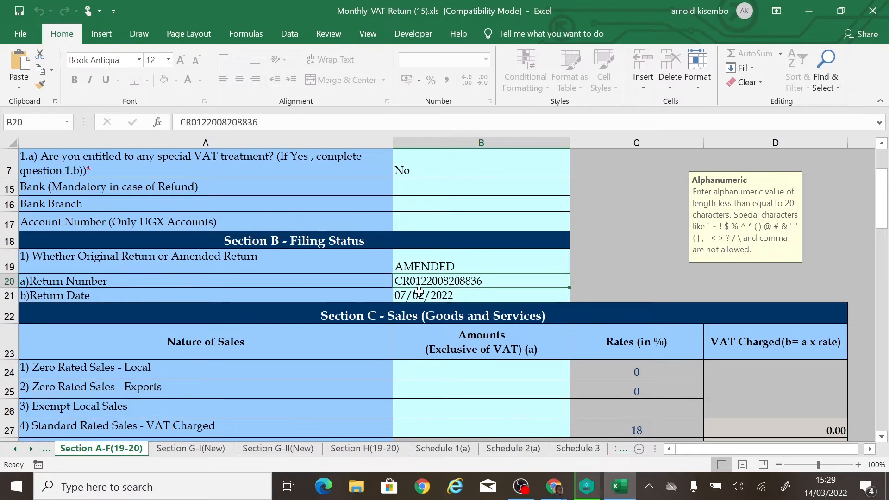
click(419, 295)
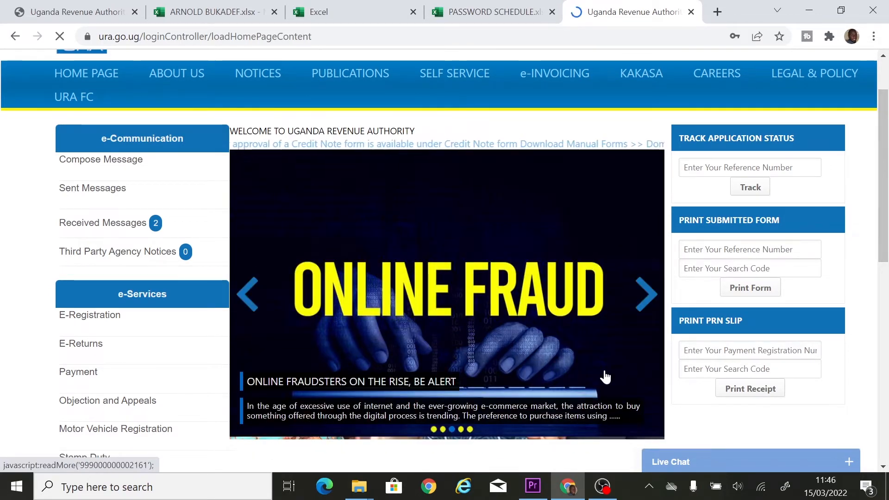
Scroll the portal home page and bring up the E-Returns menu under e-Services.
scroll(609, 353, down, 3)
scroll(611, 355, down, 1)
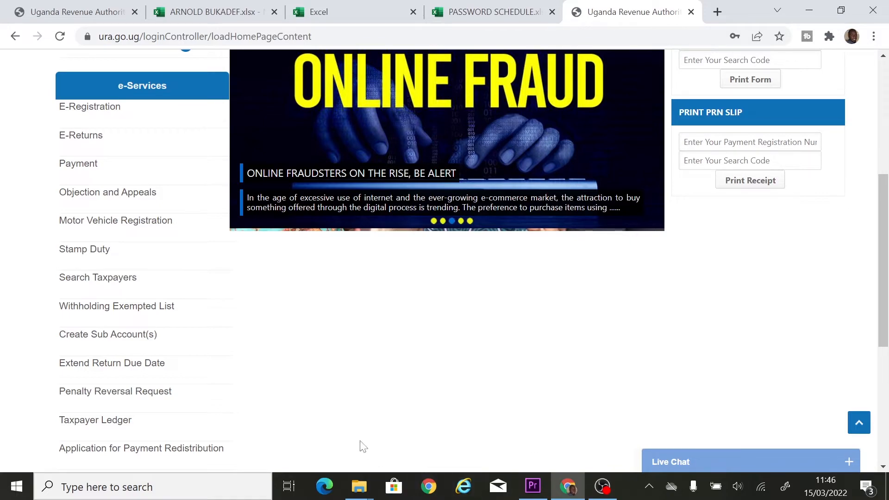
mouse_move(90, 144)
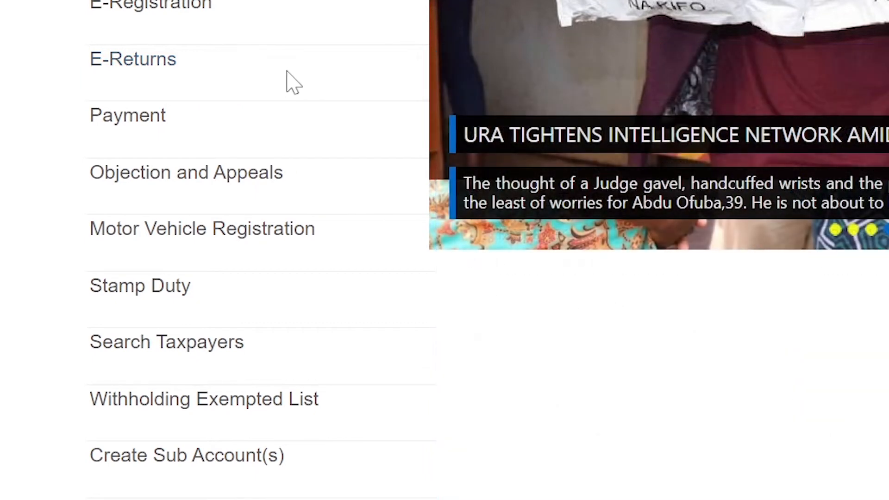
mouse_move(145, 72)
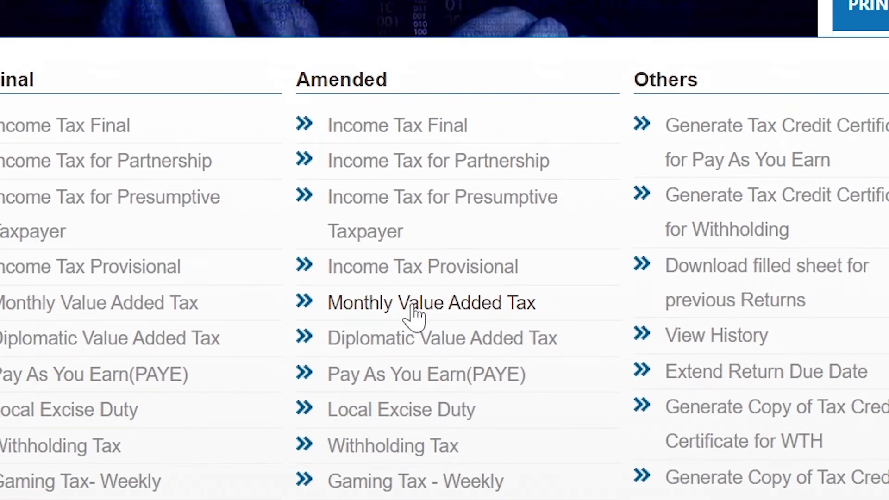
Open the Amended Monthly Value Added Tax form for the period 01/01/2022–31/01/2022.
click(411, 306)
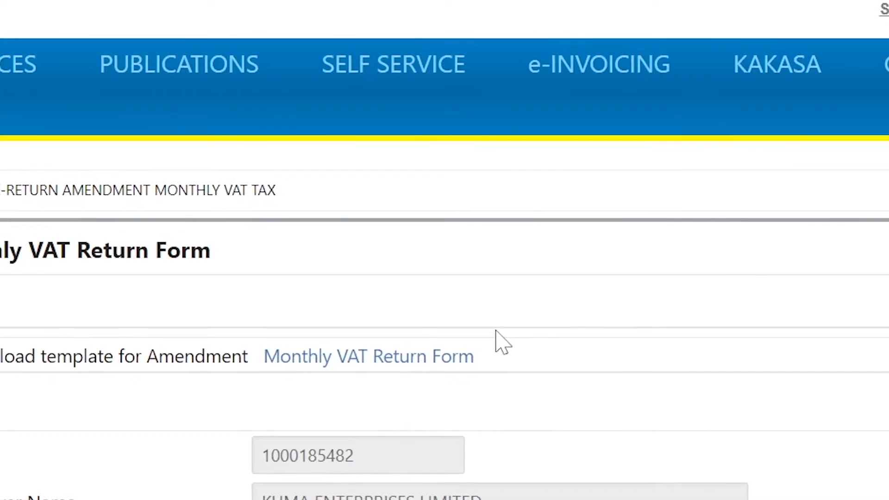
scroll(500, 341, down, 5)
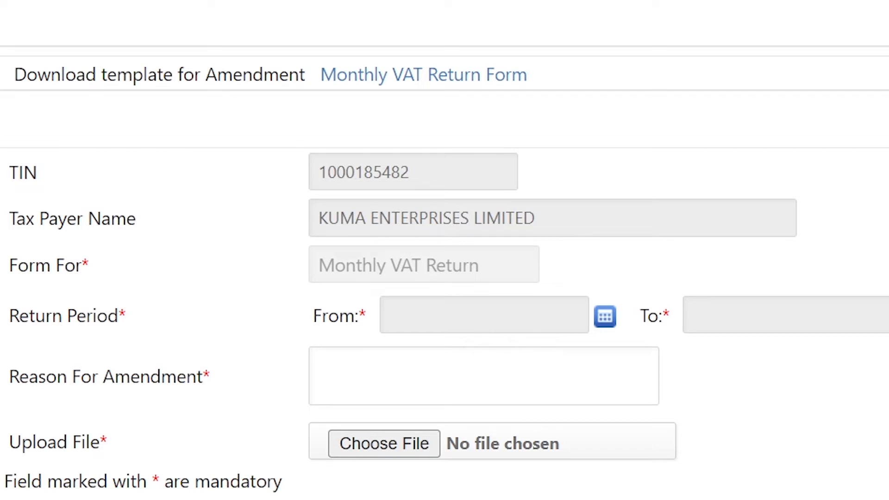
click(605, 318)
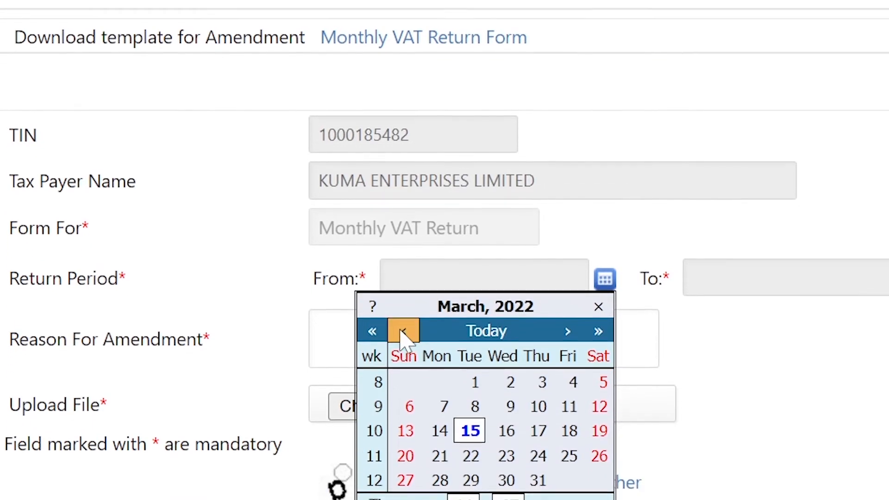
click(404, 368)
click(402, 280)
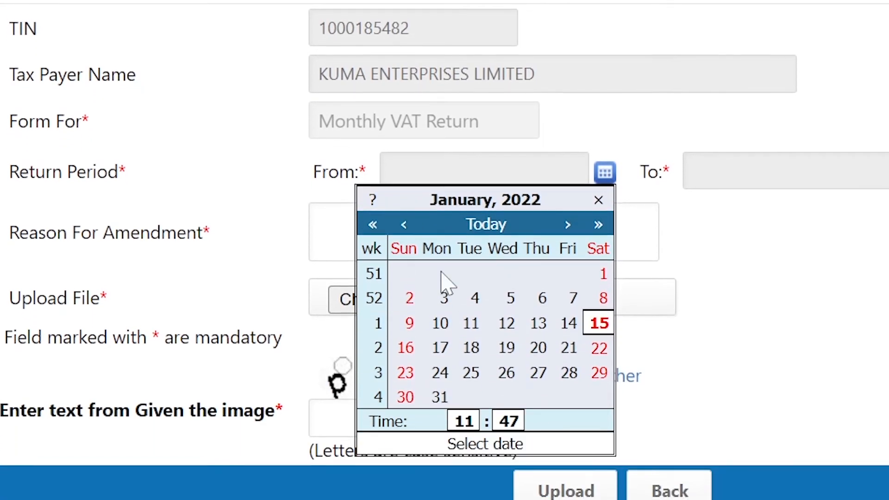
click(602, 226)
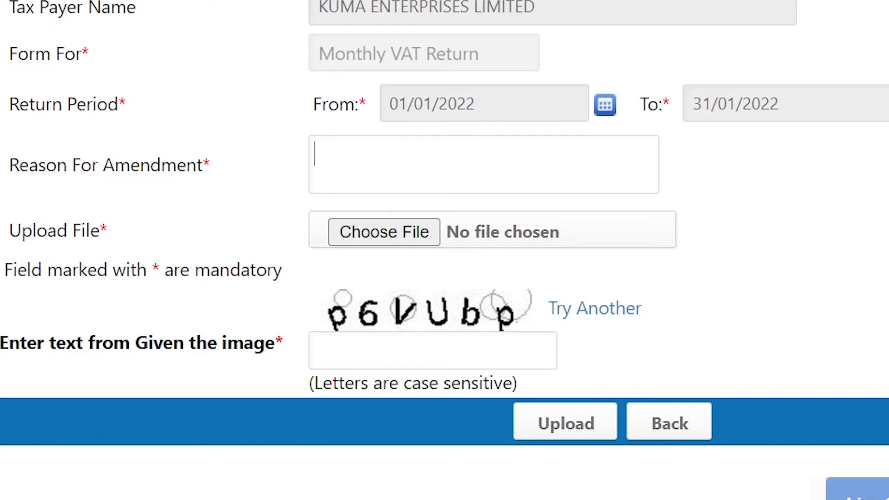
Enter 'To include more sales to the sales schedule' as the reason and type the verification code.
text(To include )
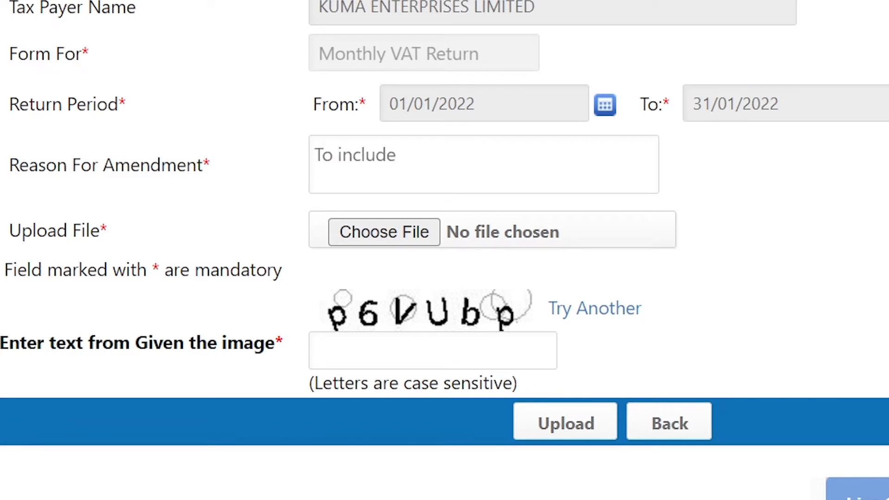
text(more sales to the sales schedule)
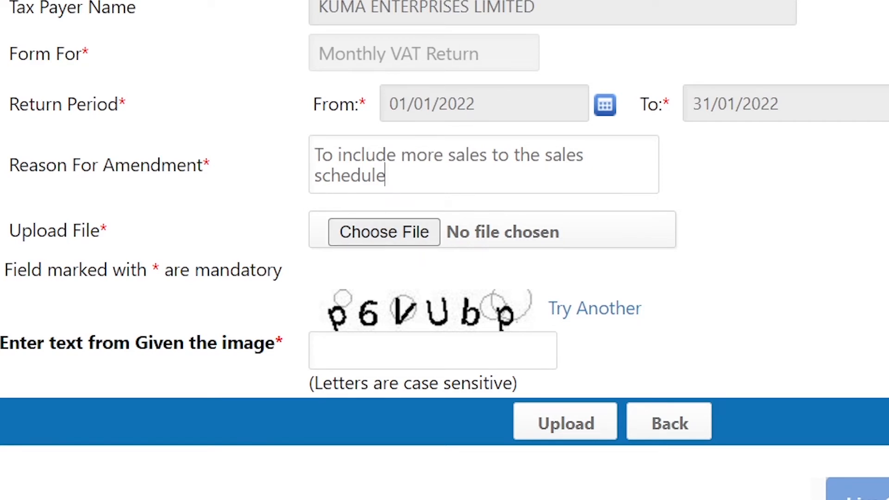
drag(311, 160, 386, 176)
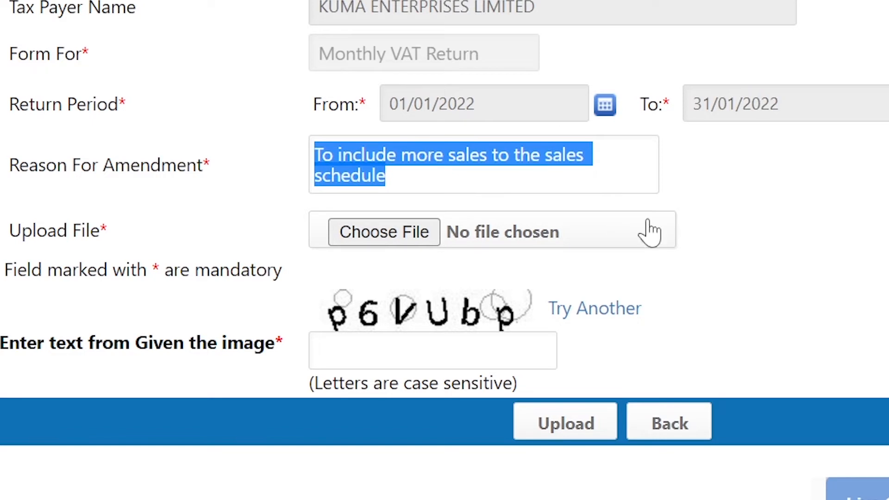
click(697, 236)
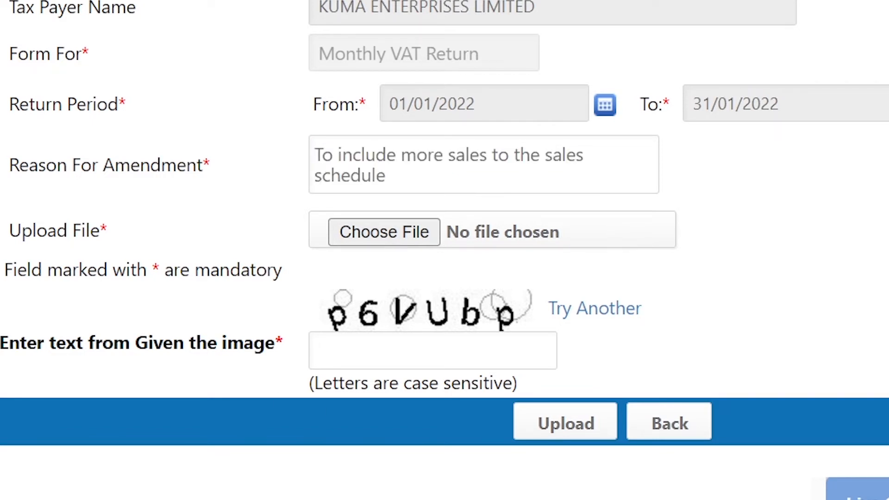
click(398, 351)
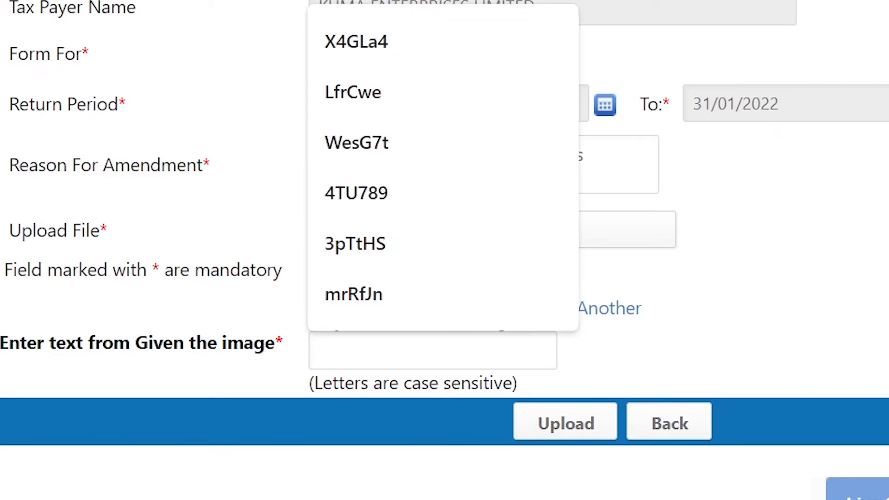
text(p)
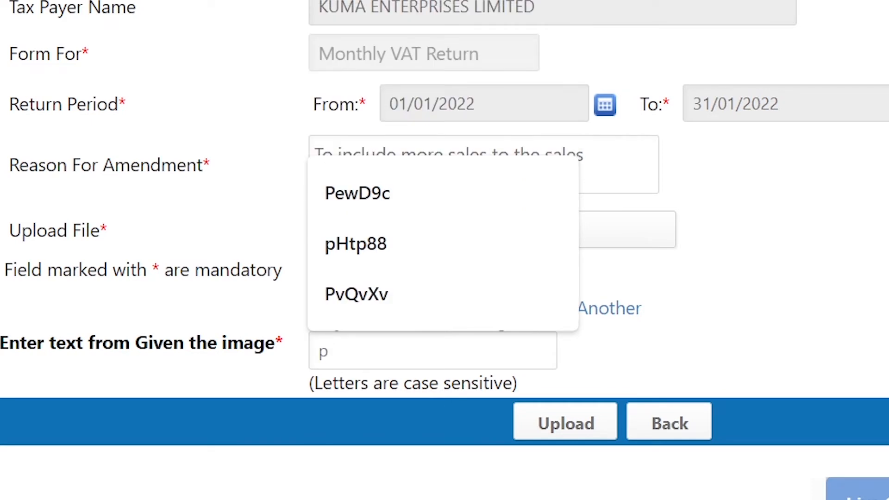
text(6VUb)
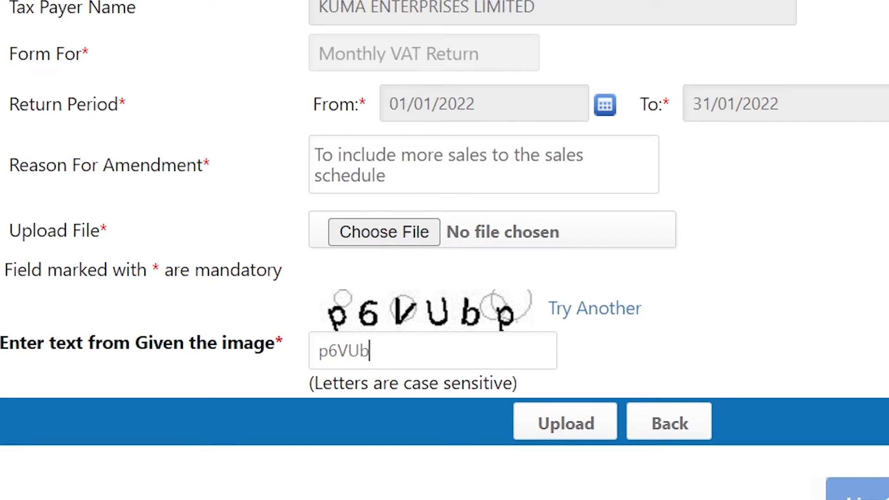
text(p)
Attach WHT 6% TEMPLATE.xlsx, upload it and confirm submitting the amended return.
click(387, 237)
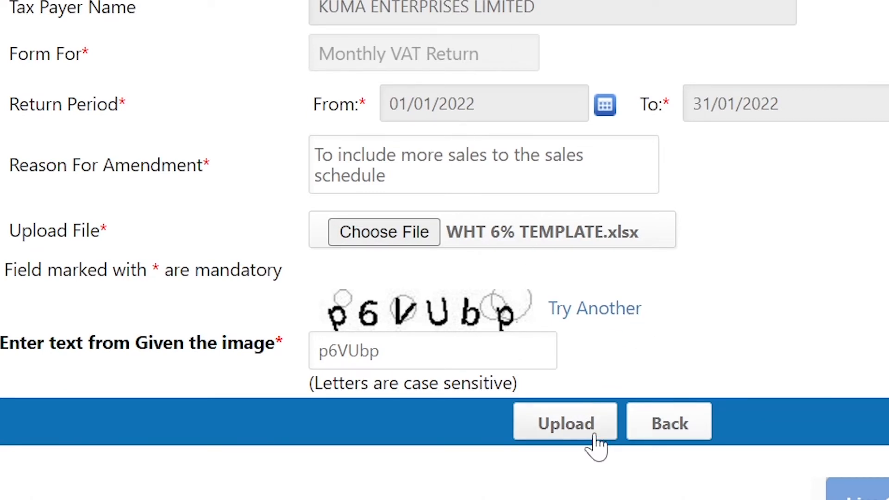
click(561, 432)
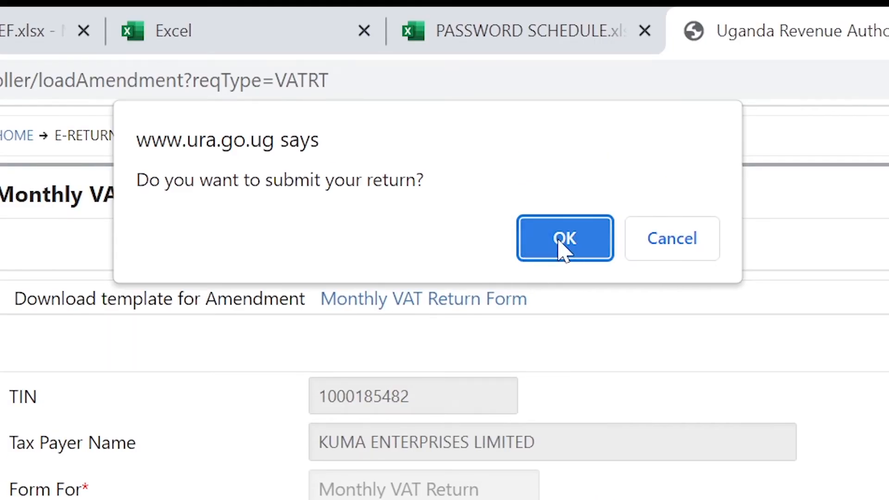
click(564, 238)
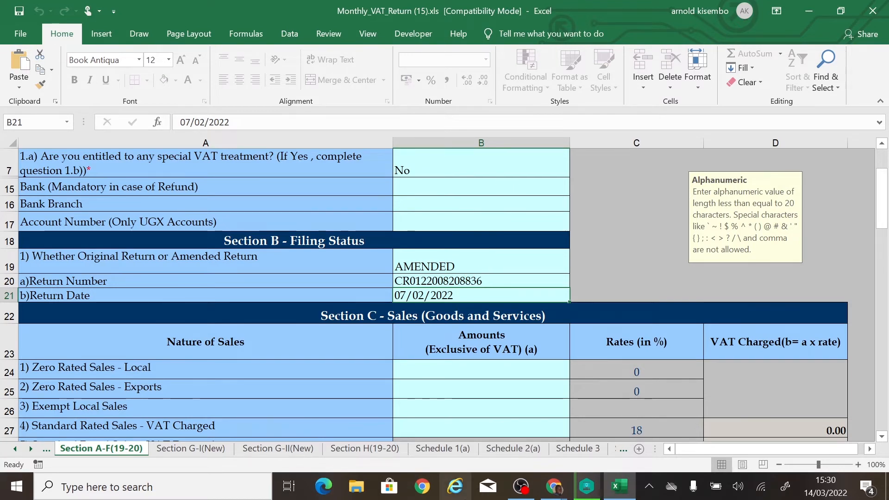
Inspect the bank, AMENDED status and return date cells, then close the workbook.
click(450, 186)
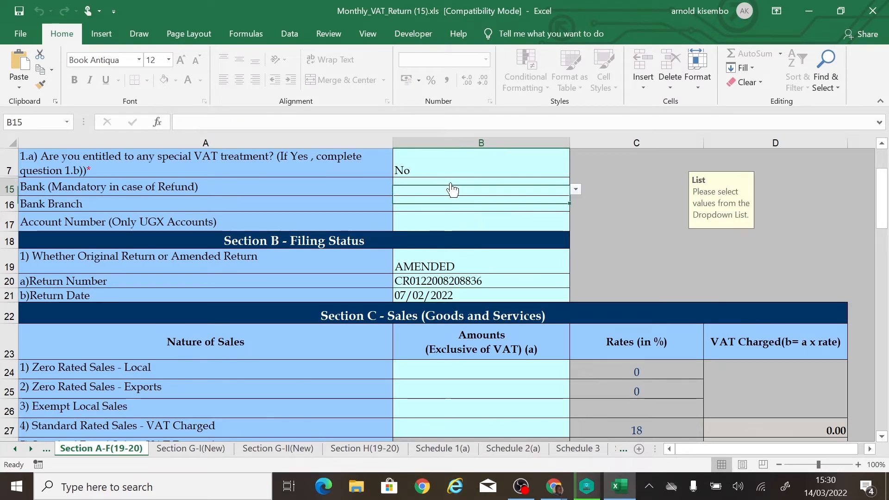
click(532, 263)
click(530, 295)
scroll(529, 317, down, 3)
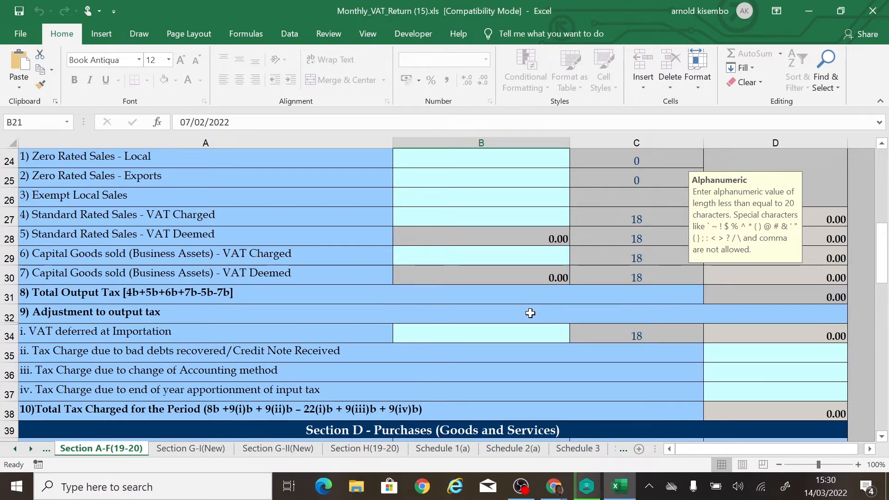
click(873, 10)
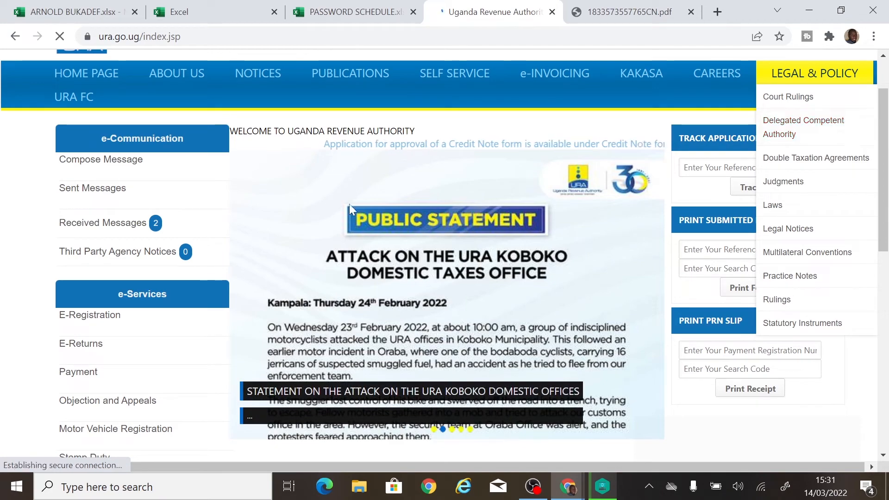
From e-Services > E-Returns, open the Amended Monthly Value Added Tax form again.
scroll(349, 204, down, 4)
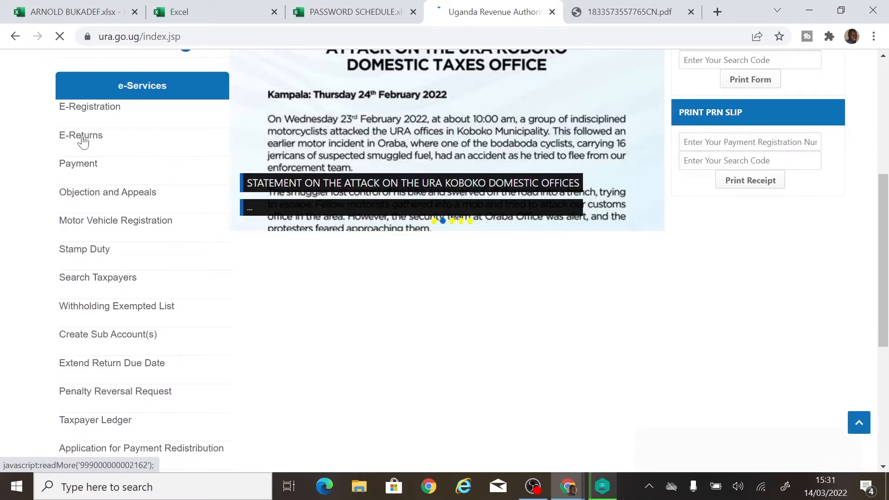
mouse_move(83, 141)
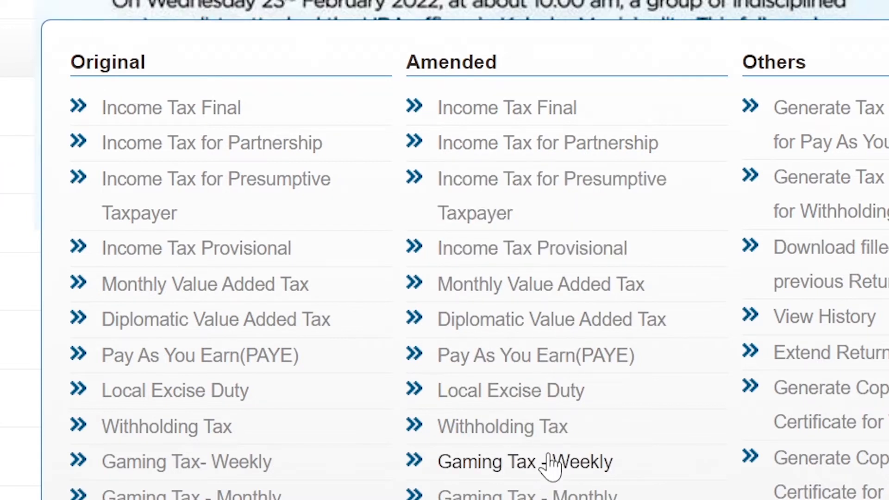
click(551, 287)
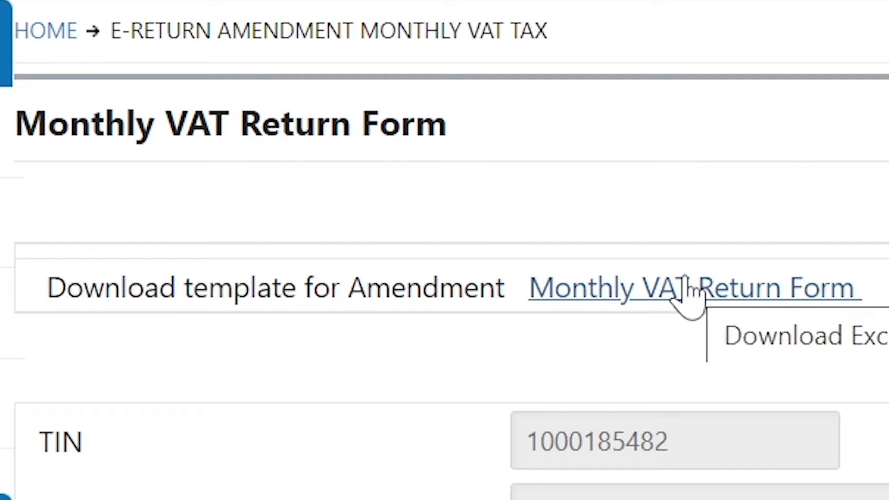
Search Get Filled Sheet For Return for Monthly VAT Returns from 01/01/2022 to 31/01/2022.
click(646, 297)
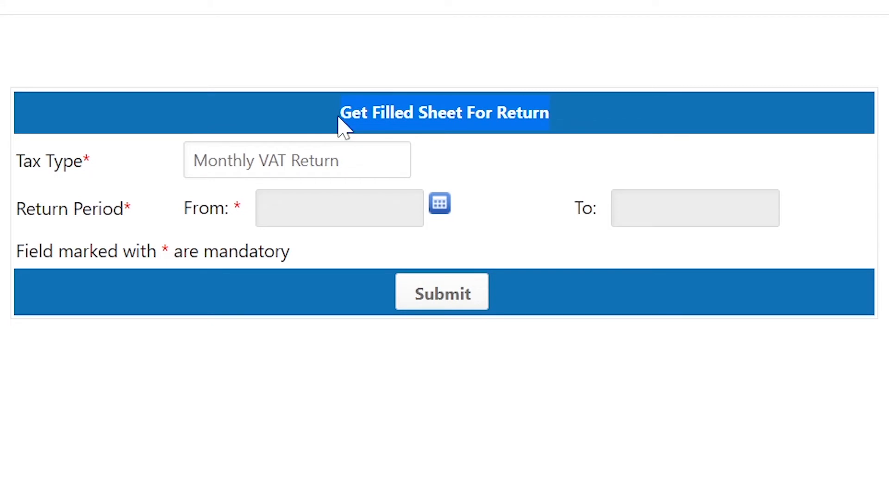
click(230, 171)
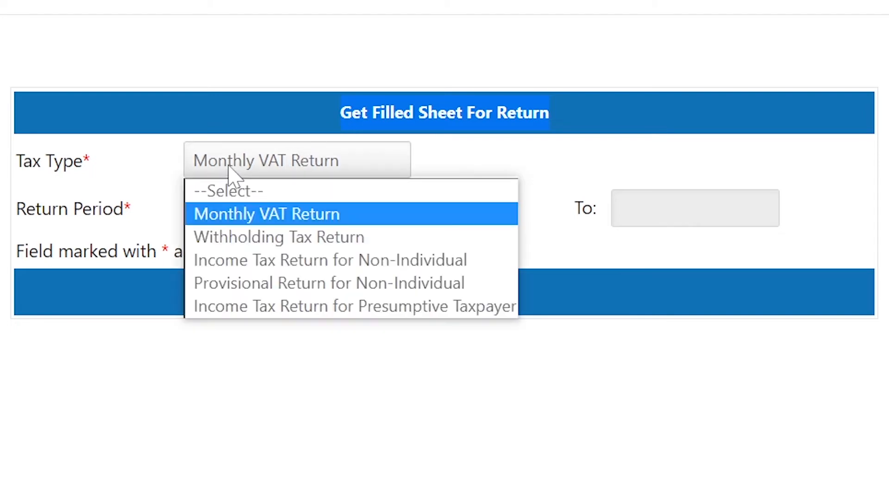
click(230, 170)
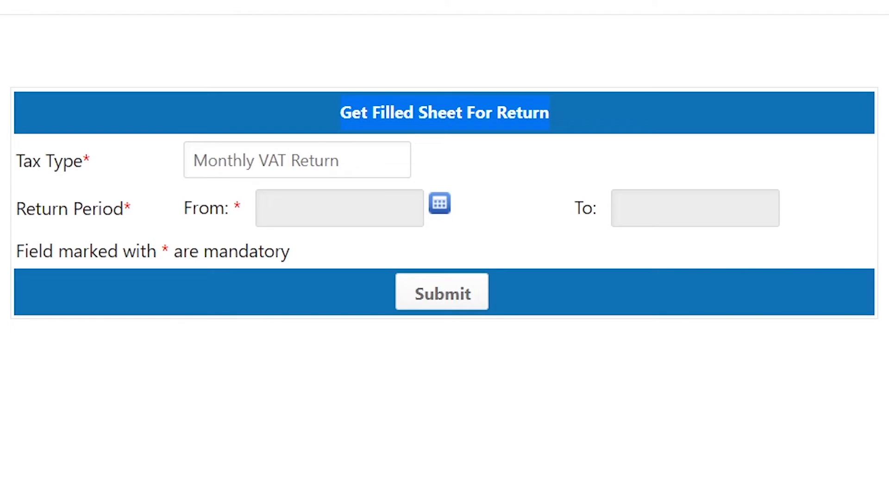
click(439, 203)
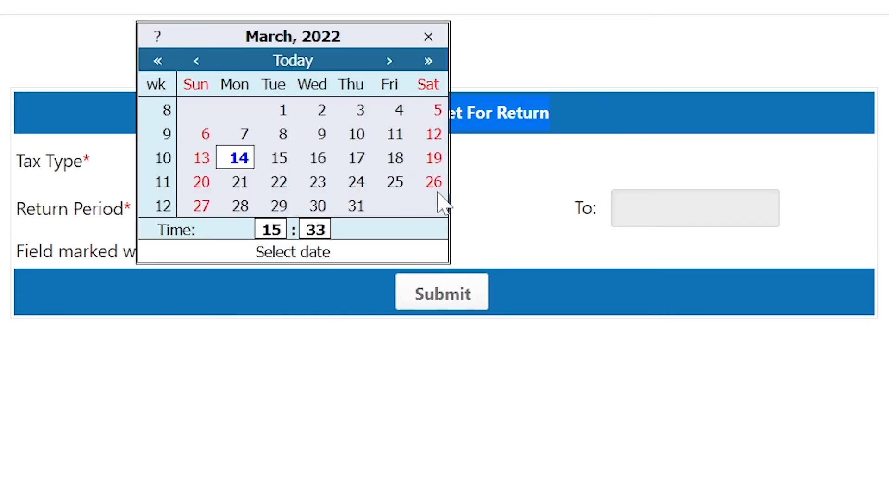
click(198, 61)
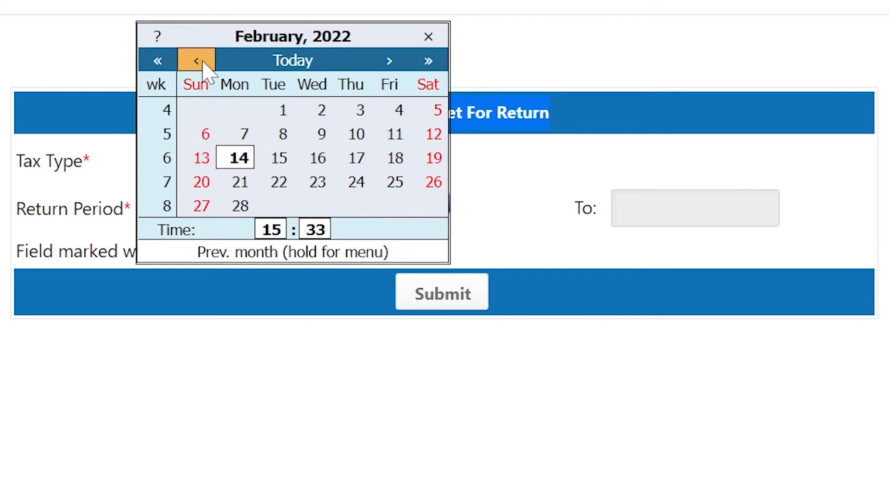
click(198, 60)
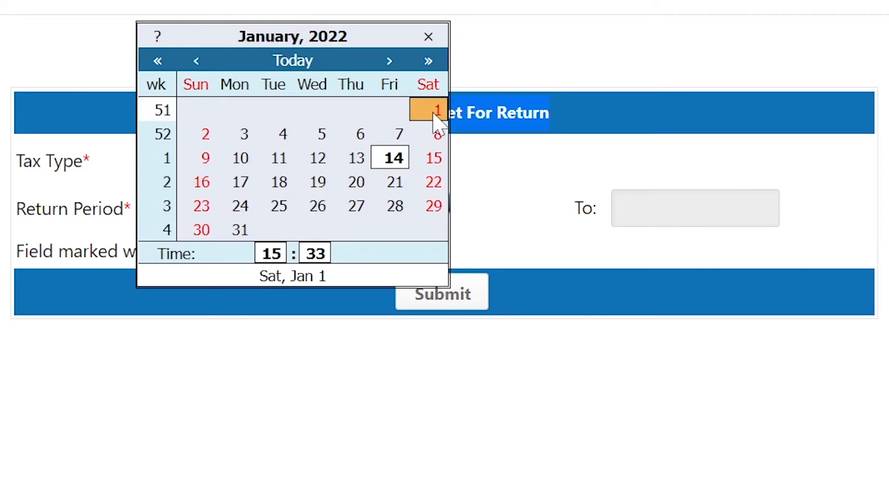
click(434, 117)
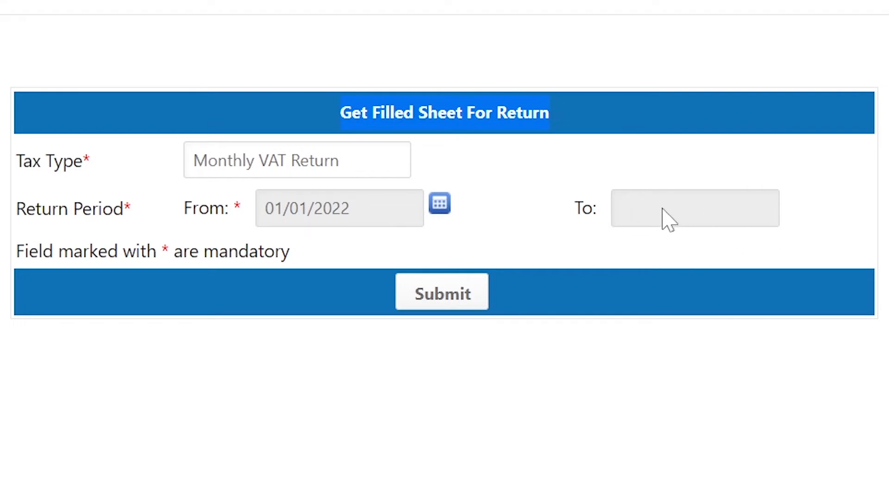
click(634, 212)
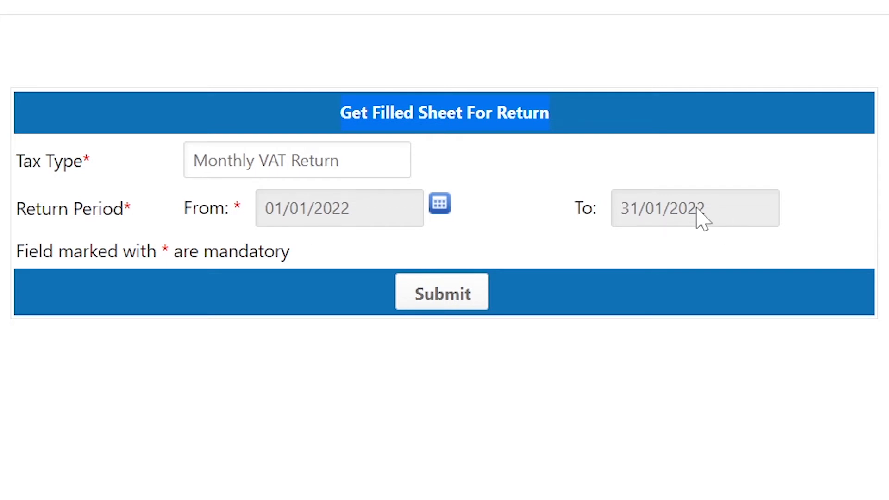
click(449, 304)
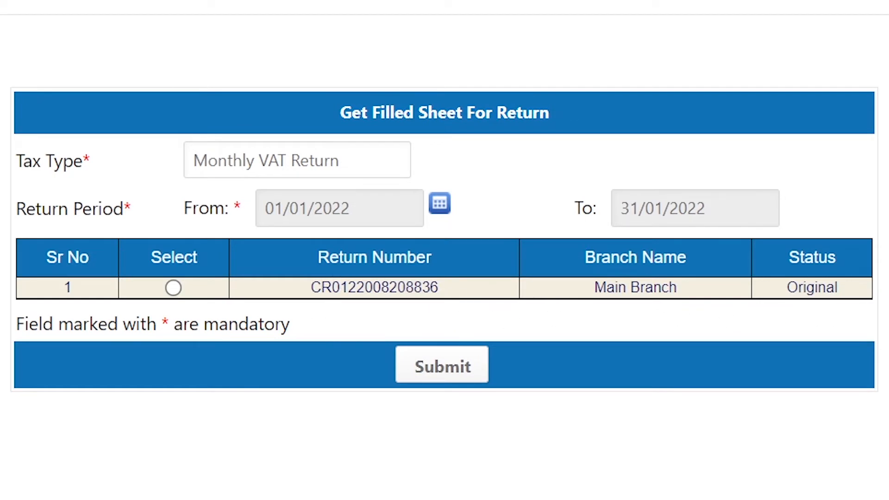
Select the original January Main Branch return and submit to generate its filled sheet.
click(172, 290)
click(435, 373)
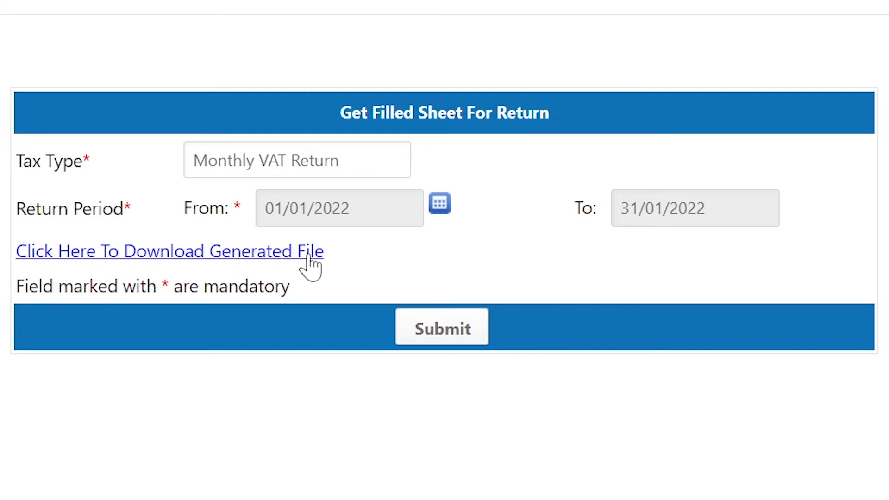
click(162, 257)
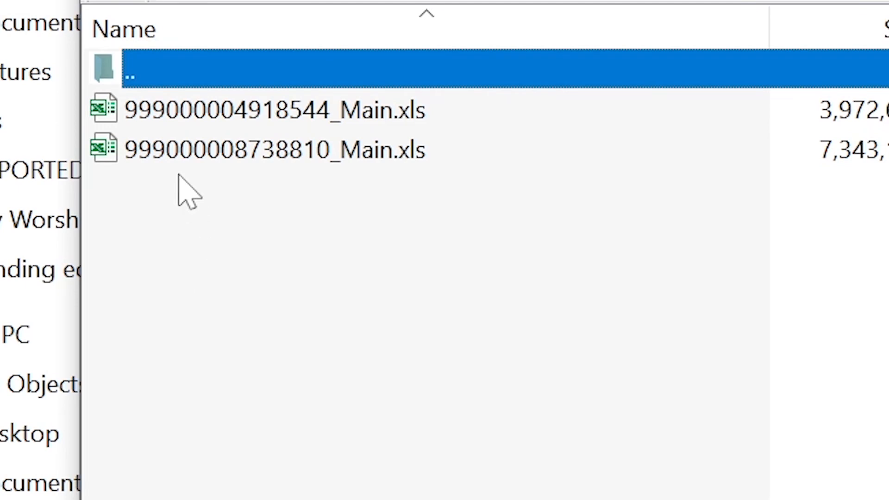
click(196, 150)
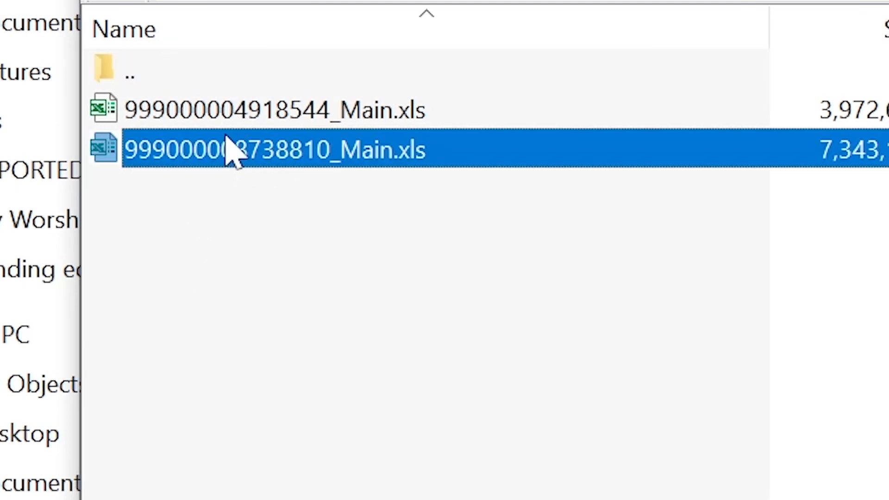
click(233, 121)
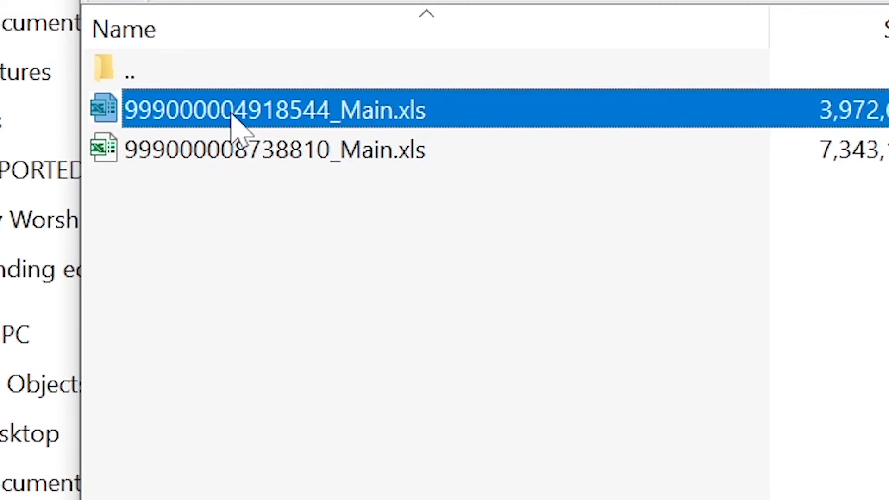
click(232, 158)
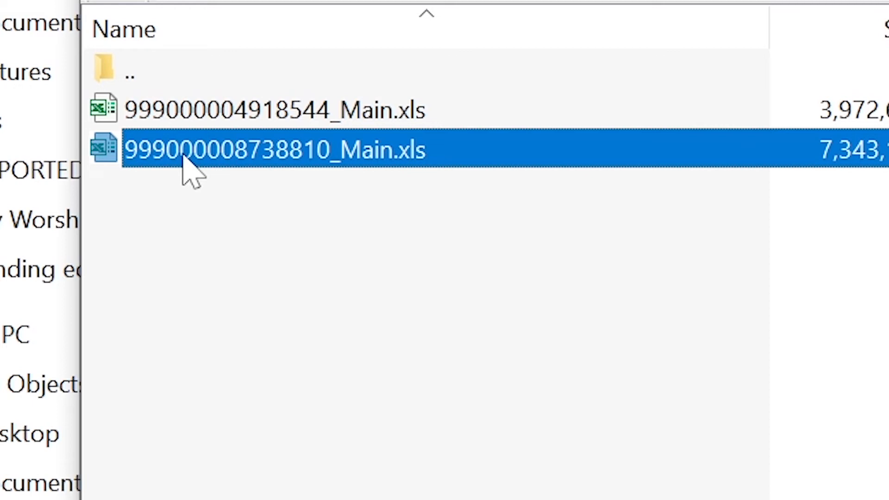
click(266, 111)
click(243, 147)
click(254, 116)
click(249, 152)
double_click(210, 155)
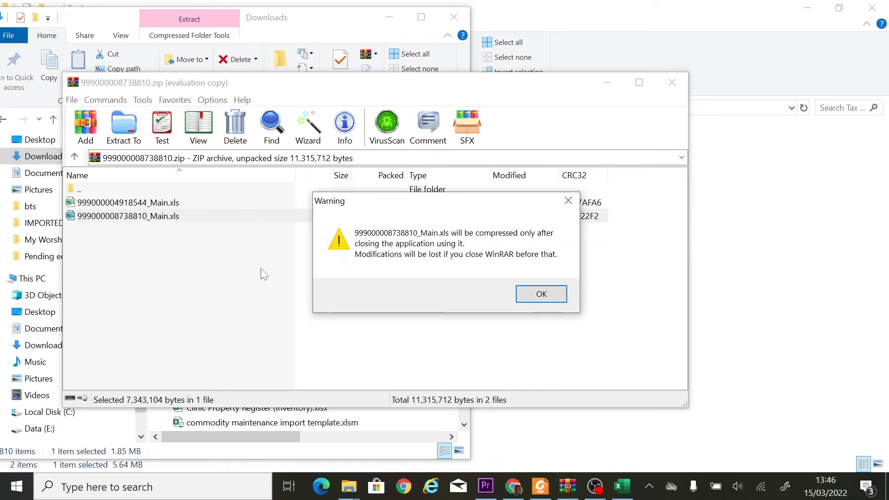
Dismiss the WinRAR warning, enable macros, and acknowledge the 'Please DO NOT Cut and Paste' message.
click(539, 293)
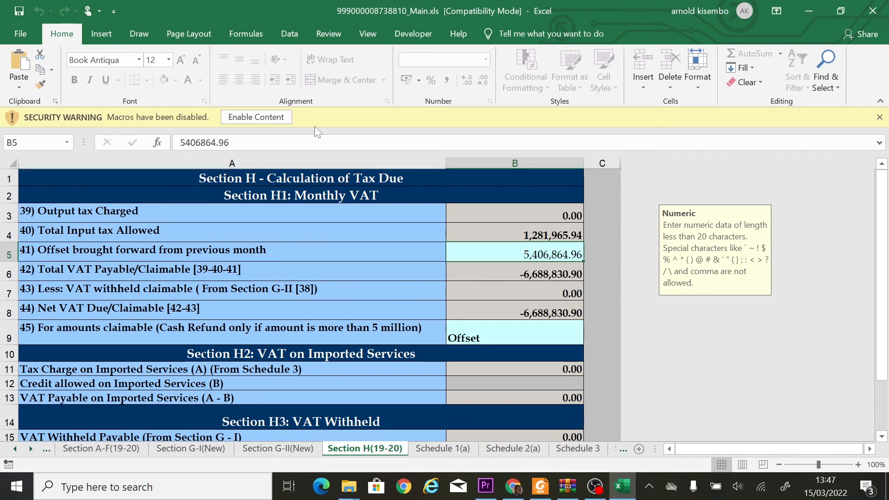
click(266, 119)
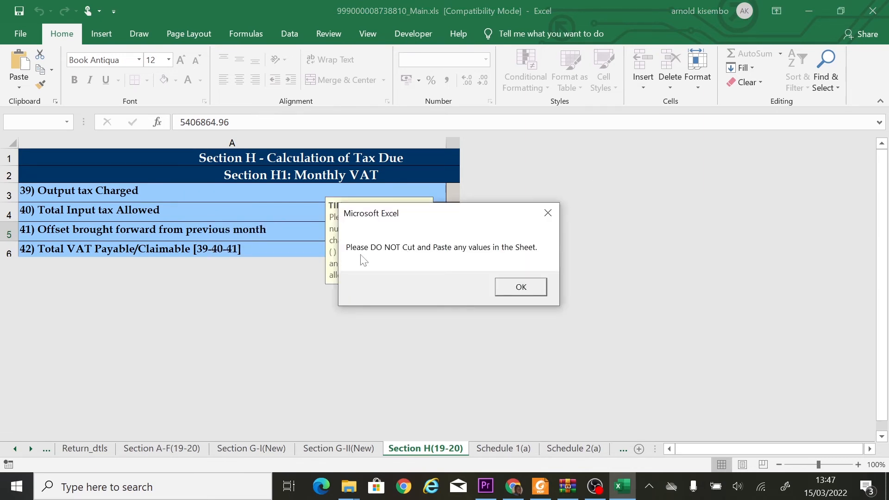
click(521, 287)
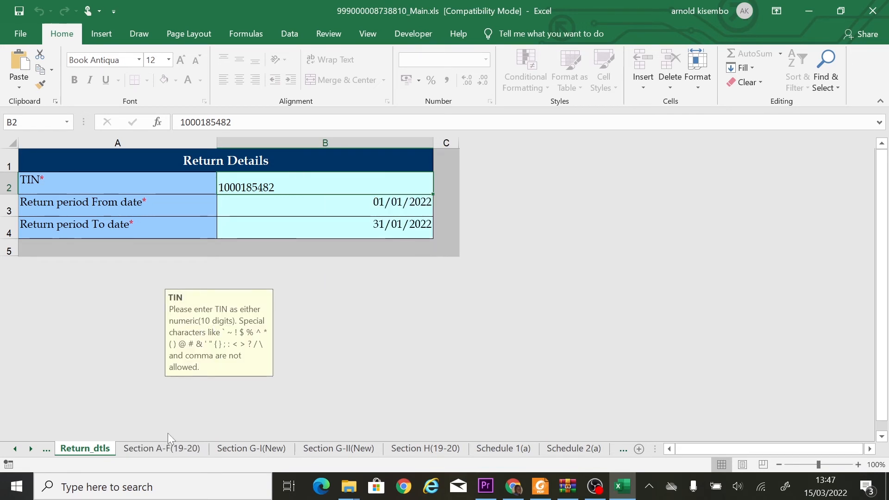
Browse the Section A-F(19-20) and Schedule 1(a) sheets.
click(166, 448)
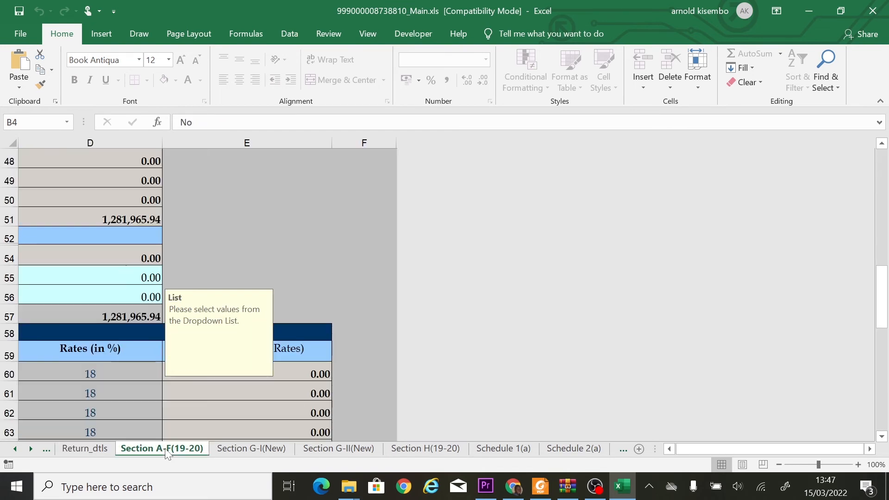
click(669, 448)
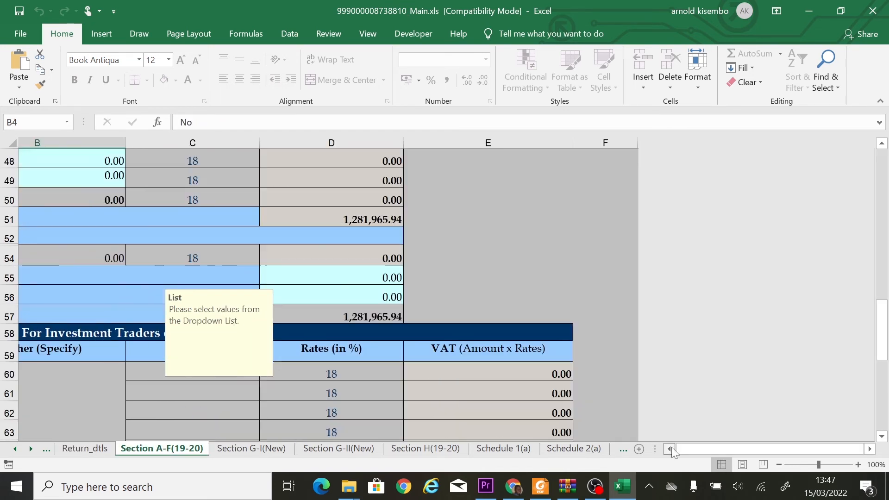
scroll(565, 270, up, 5)
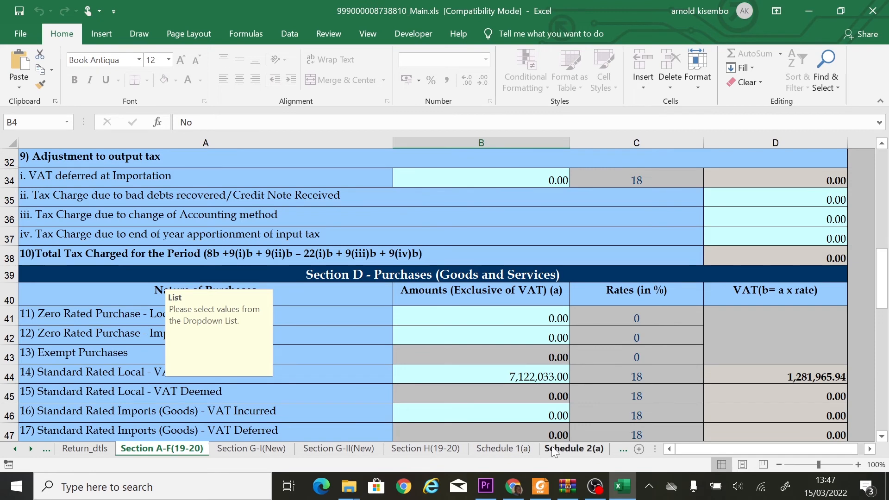
click(504, 449)
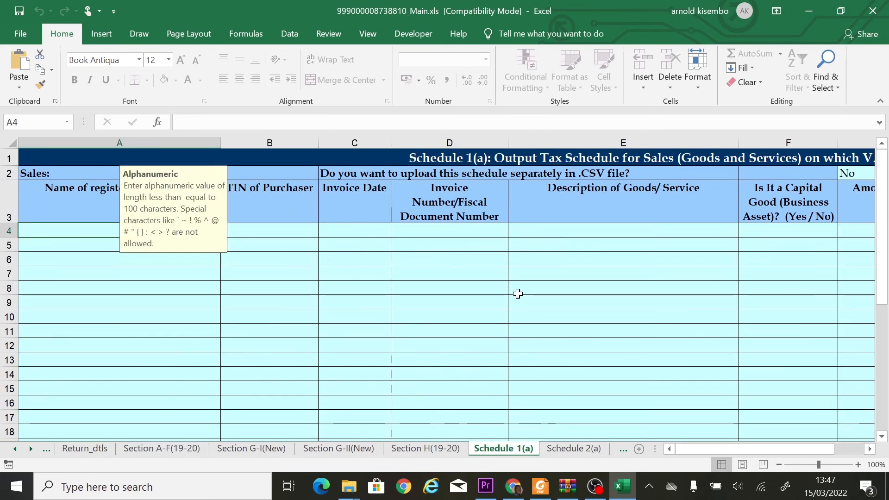
scroll(516, 296, down, 10)
scroll(517, 294, up, 6)
Review the Schedule 2(a) sheet, selecting the KIYAAN INVESTMENTS (U) LTD supplier cell.
key(ctrl+Page_Down)
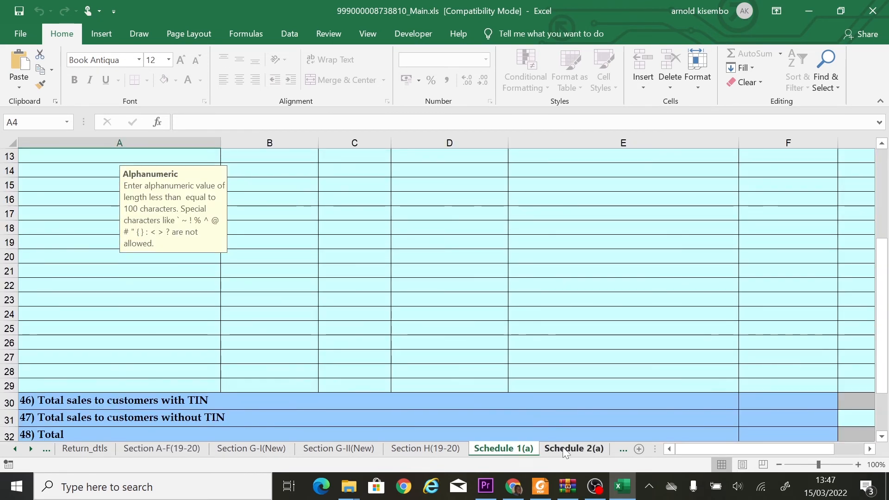
scroll(537, 296, down, 2)
scroll(537, 295, up, 2)
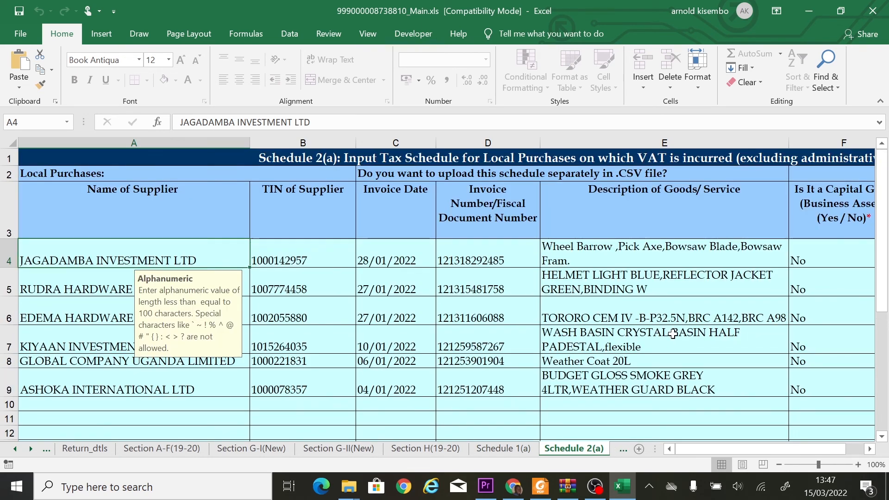
scroll(668, 328, down, 2)
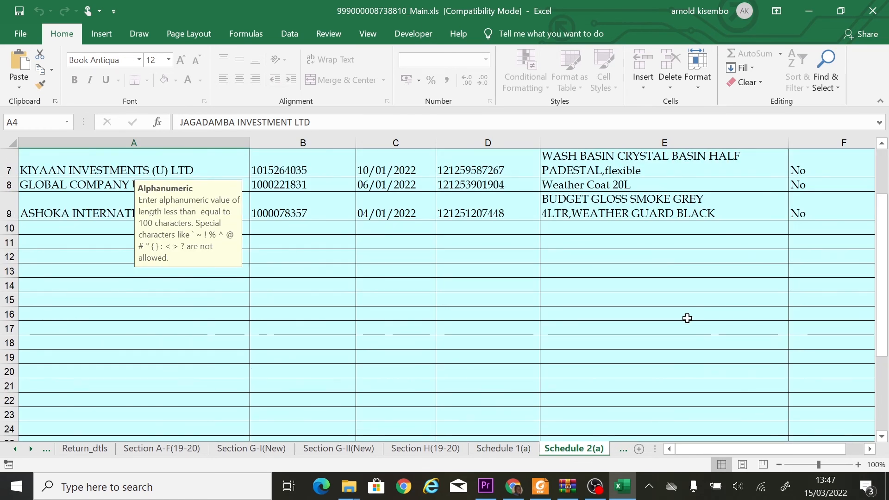
scroll(628, 257, up, 2)
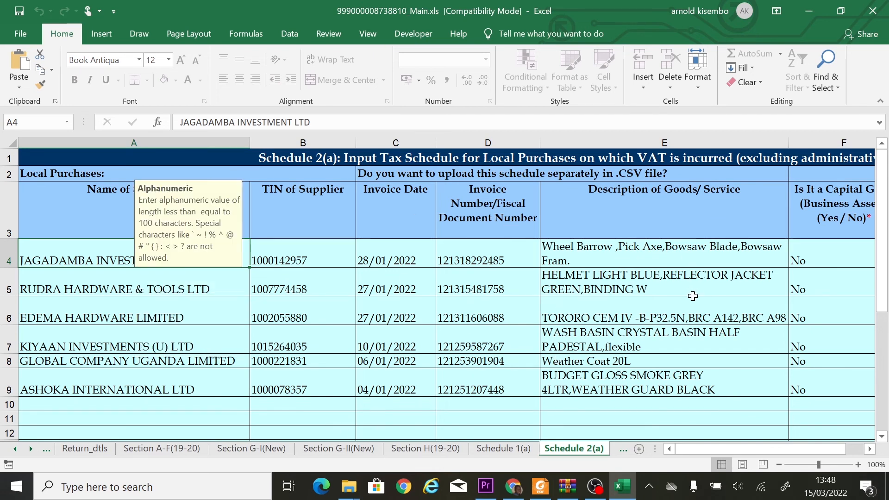
scroll(671, 282, down, 1)
click(98, 240)
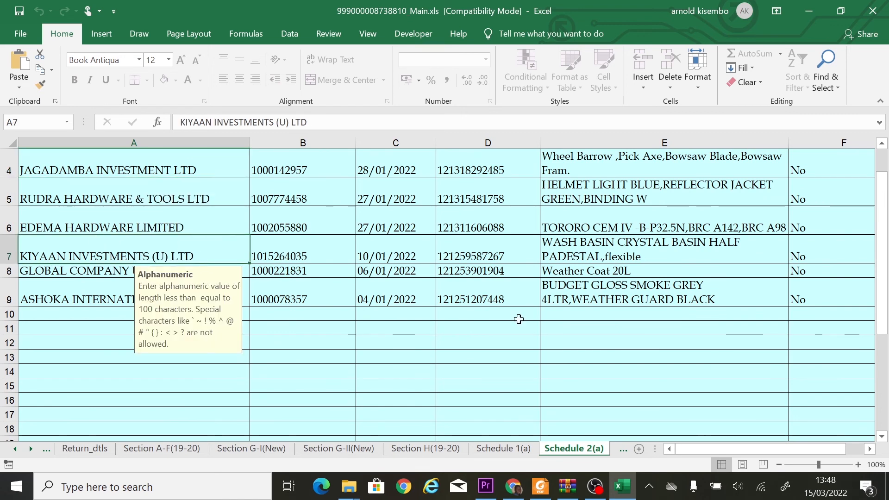
Recheck Schedules 1(a) and 2(a), then return to the top of Section A-F(19-20).
click(507, 449)
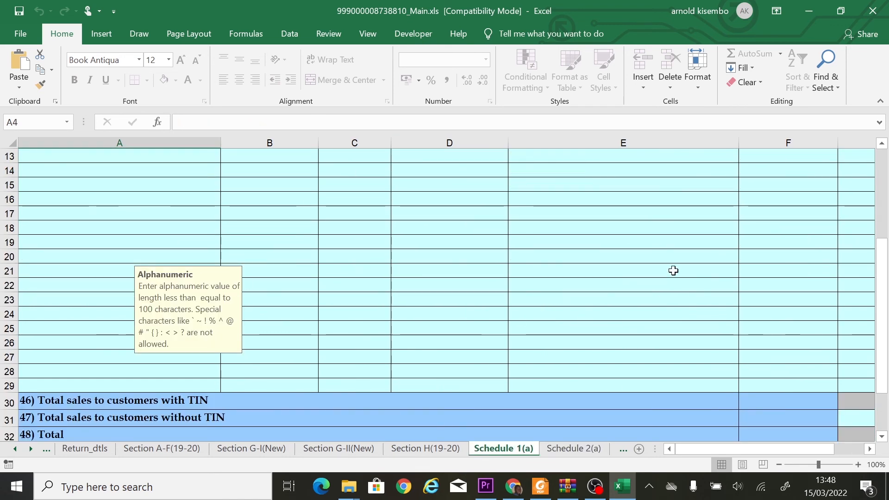
scroll(672, 271, up, 4)
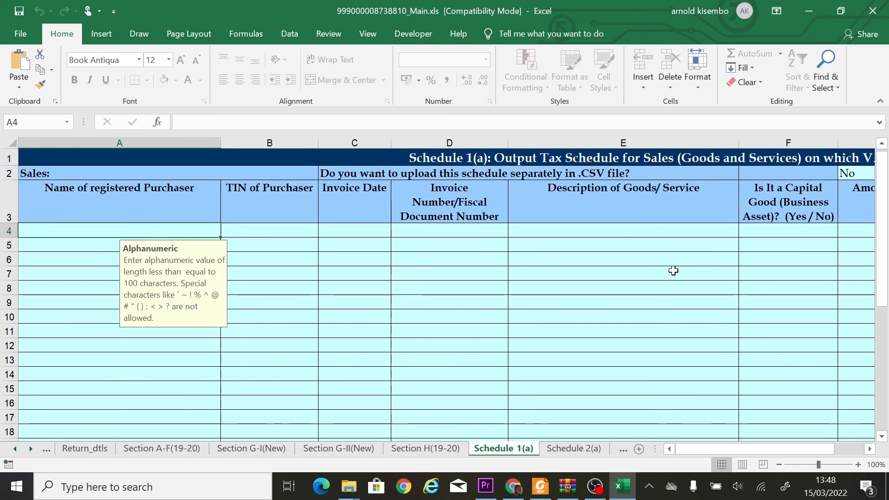
click(574, 449)
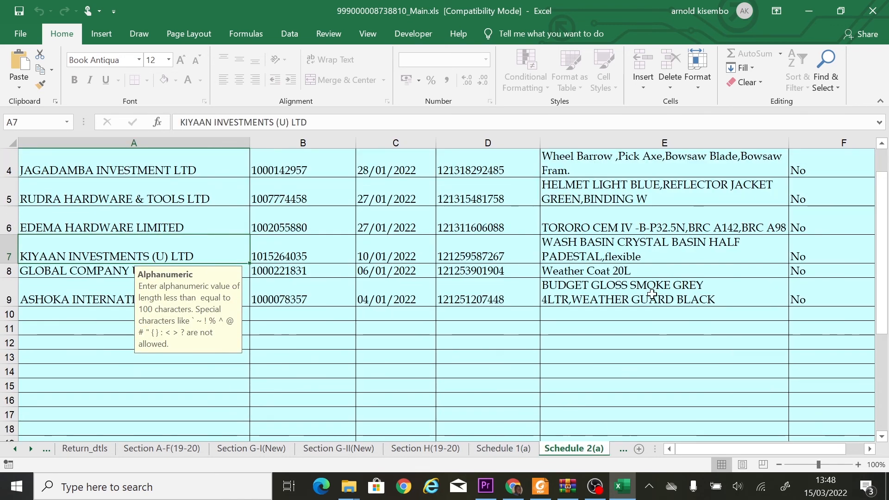
click(515, 450)
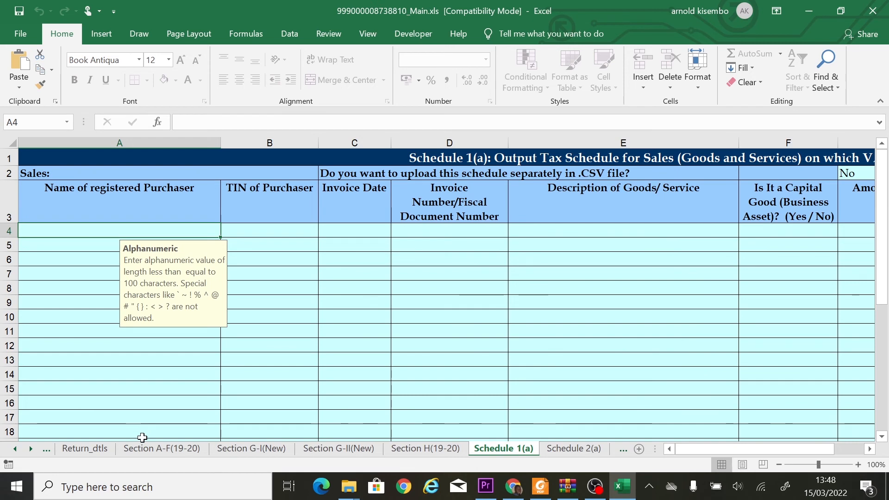
click(162, 448)
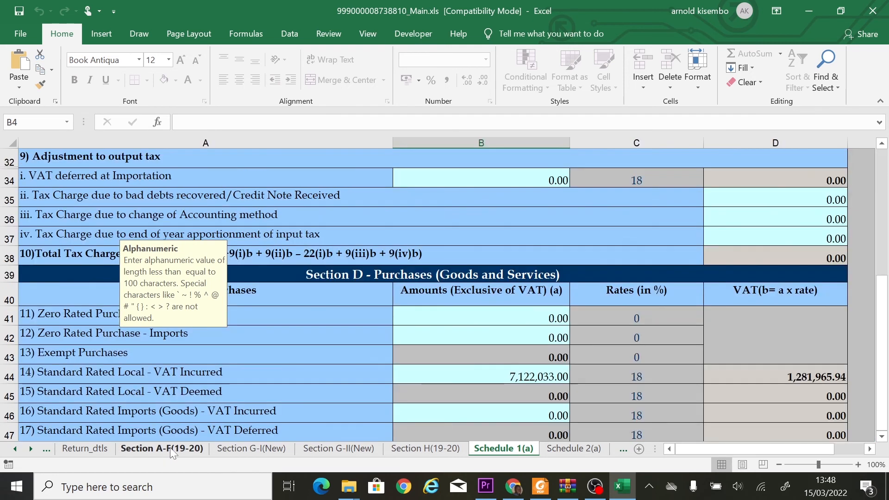
scroll(399, 314, up, 10)
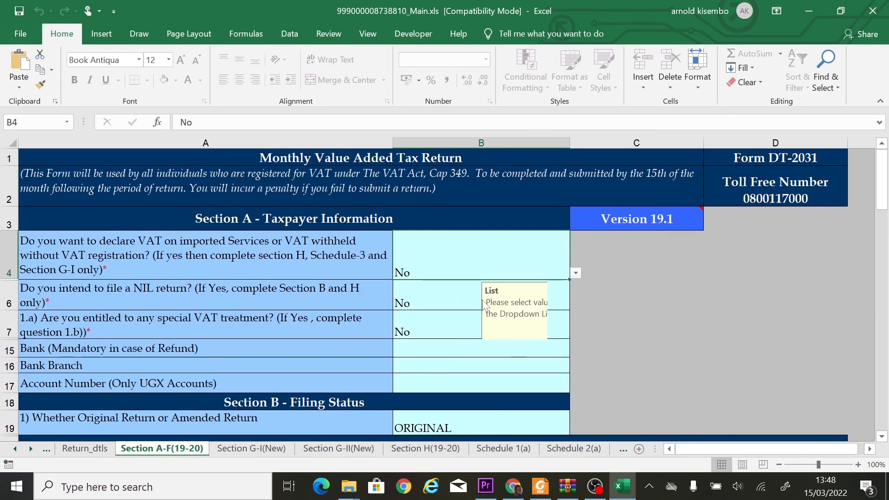
Set filing status cell B19 to AMENDED and check the Return Number and Return Date cells.
drag(496, 306, 670, 260)
scroll(670, 310, down, 1)
scroll(670, 308, down, 1)
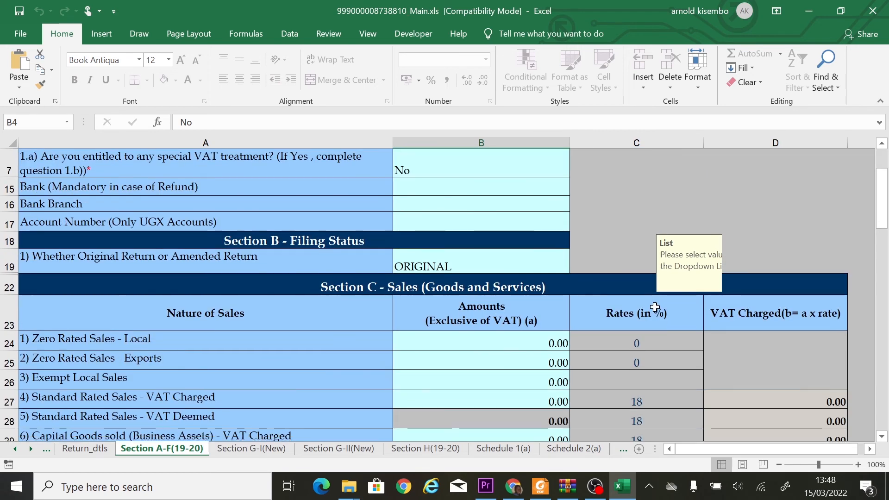
click(431, 269)
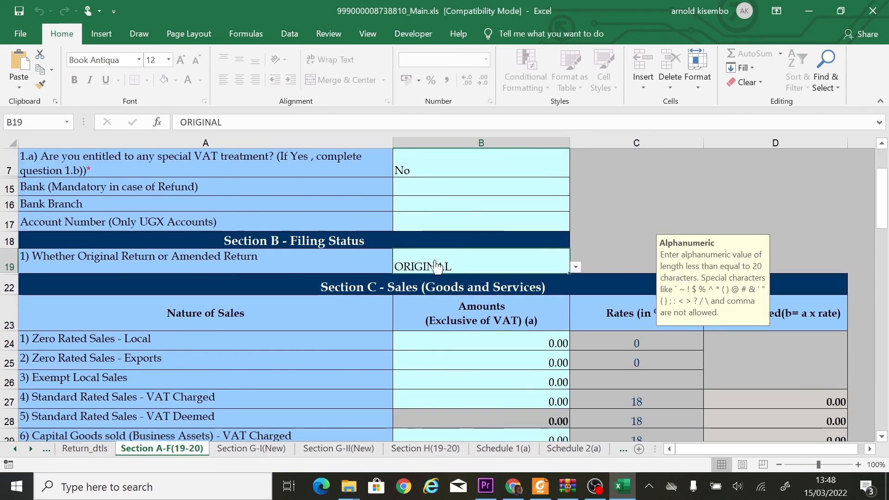
click(575, 268)
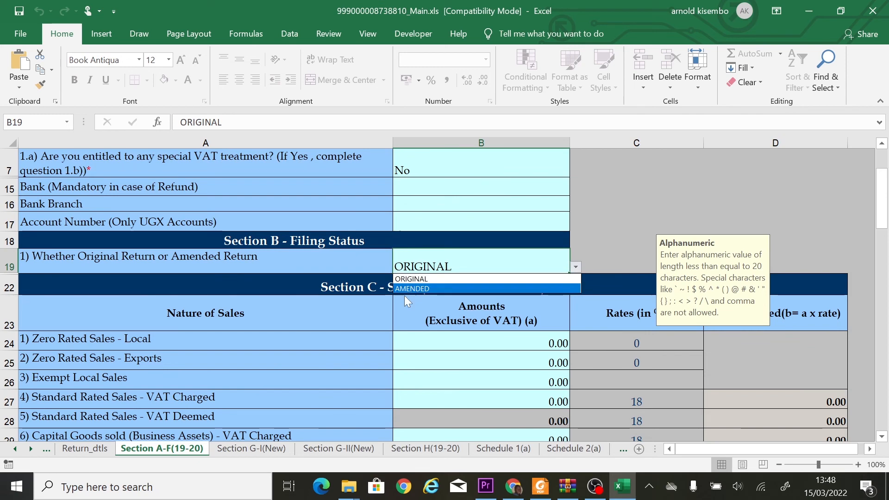
click(414, 289)
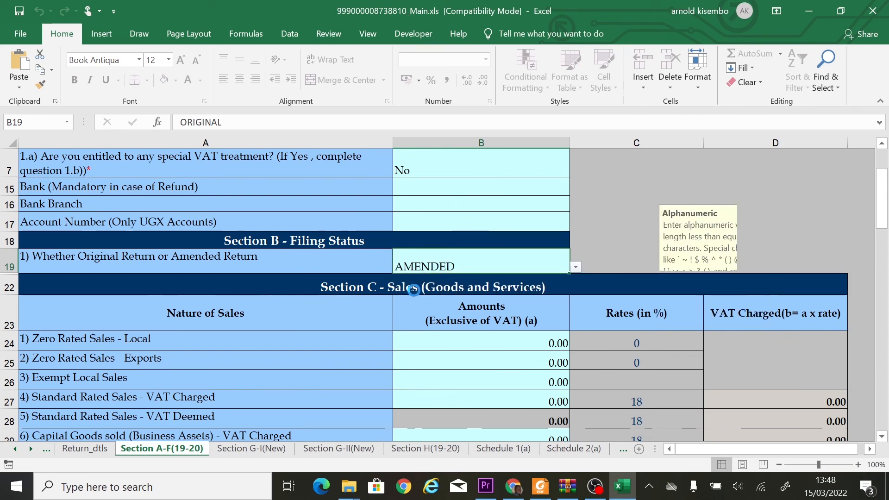
click(514, 278)
scroll(514, 275, down, 1)
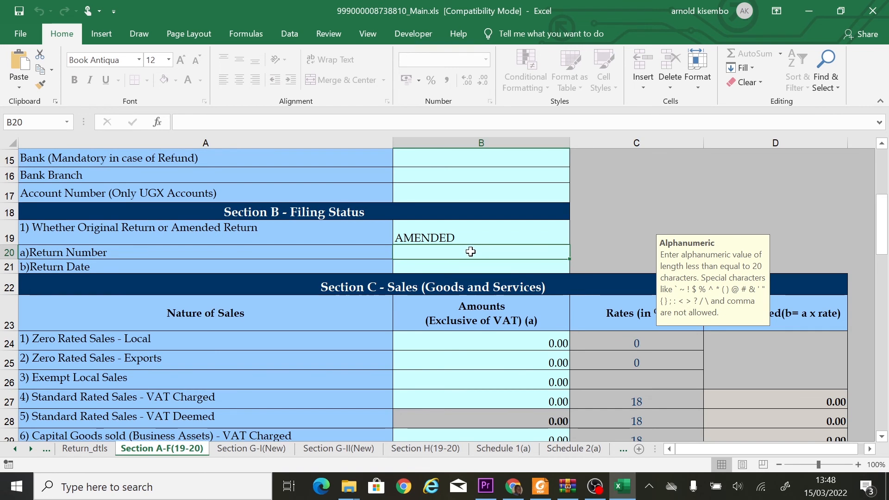
click(461, 265)
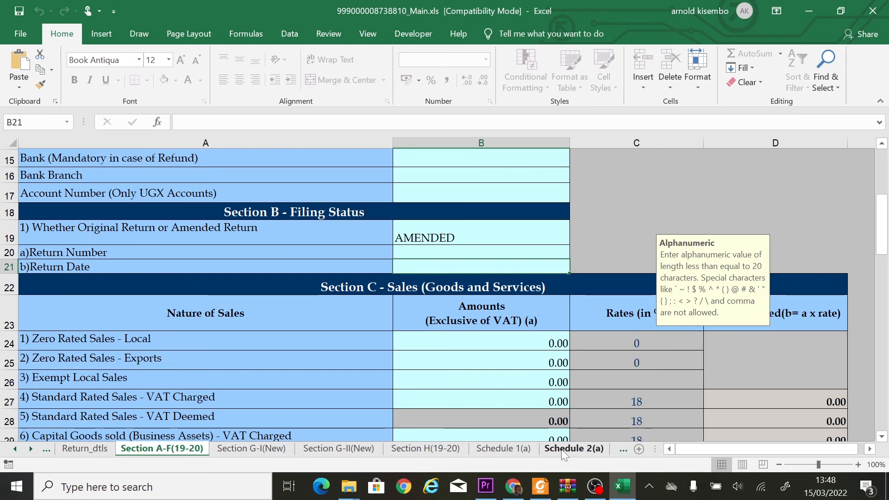
Go to the Schedule 4 Administrative Expenses sheet and scroll through it.
click(623, 451)
click(621, 451)
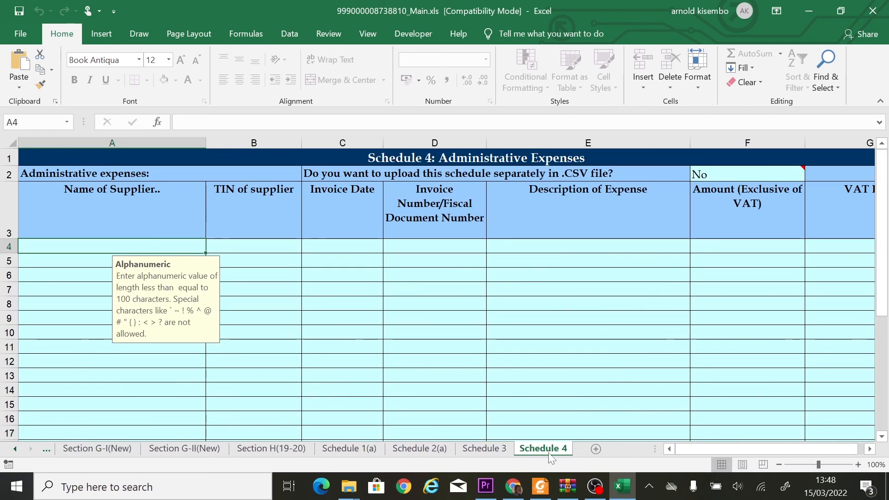
scroll(551, 335, down, 4)
scroll(552, 334, down, 8)
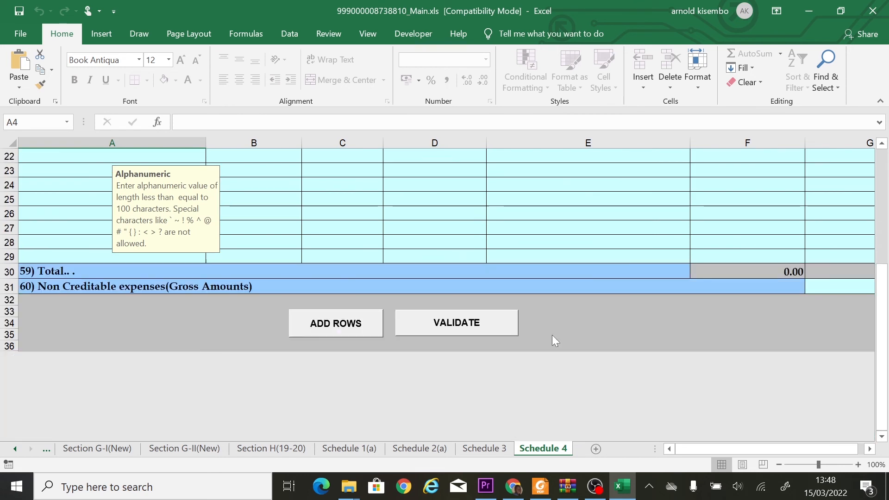
scroll(551, 335, up, 4)
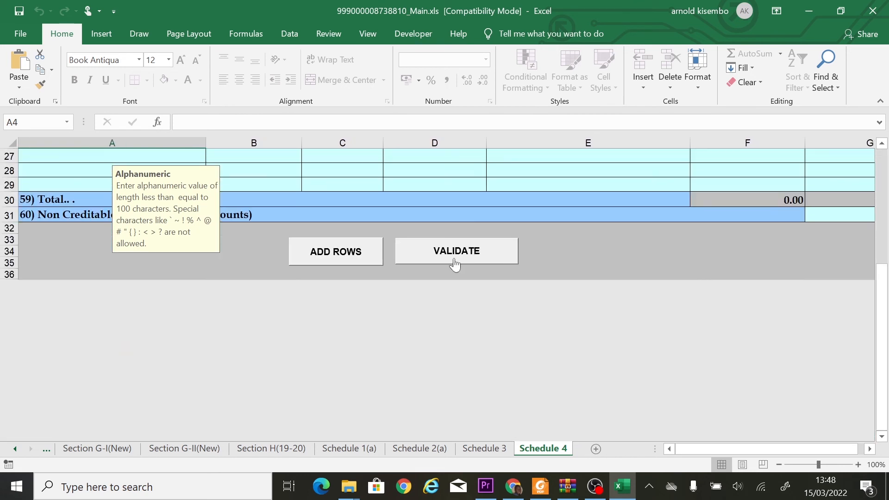